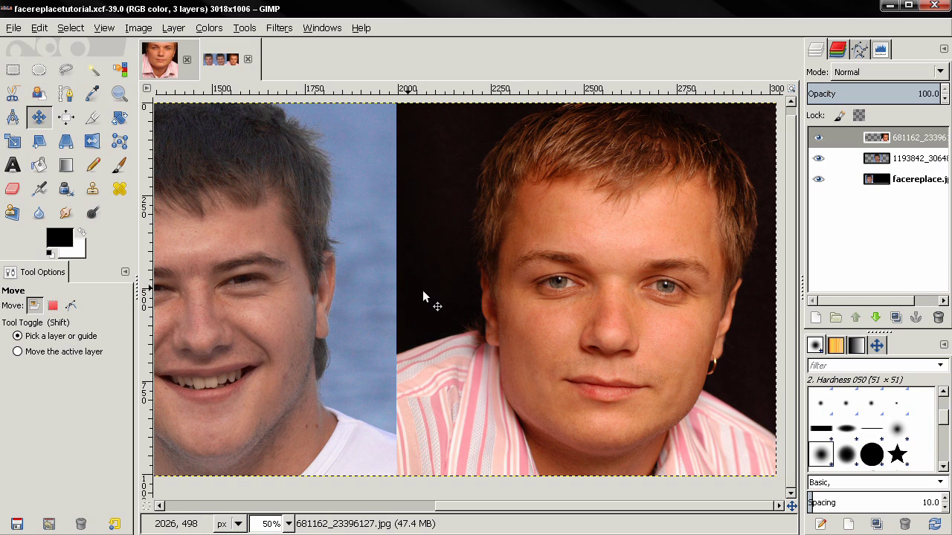
# - Examine the finished face replacement beside the two source portraits, looking closely at the skin and the blended face edges
pyautogui.moveTo(312, 281); pyautogui.dragTo(409, 290)
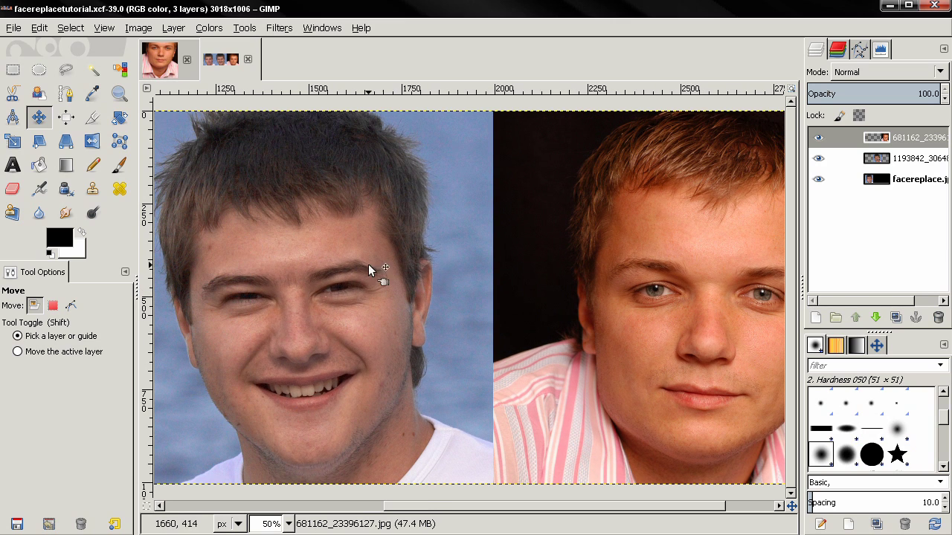
pyautogui.moveTo(217, 286); pyautogui.dragTo(218, 290)
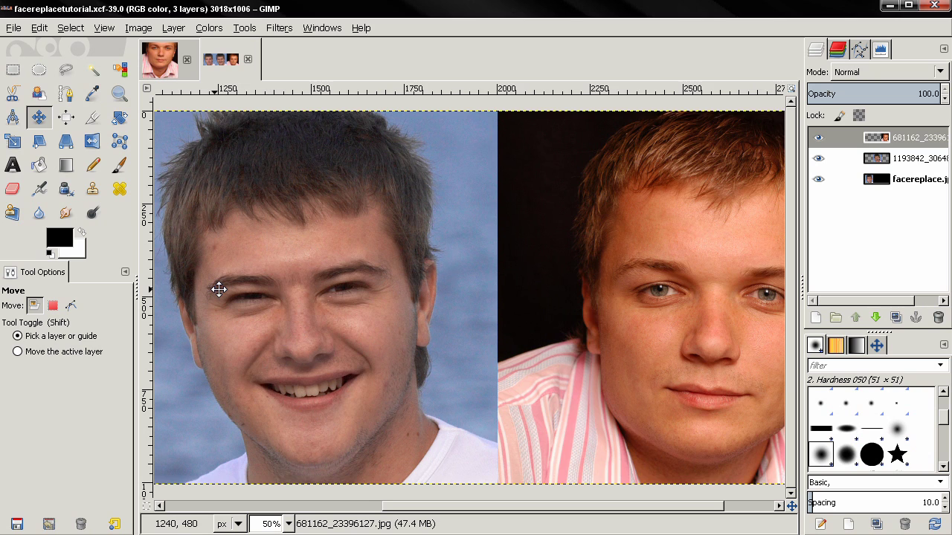
pyautogui.hscroll(-10, 223, 289)
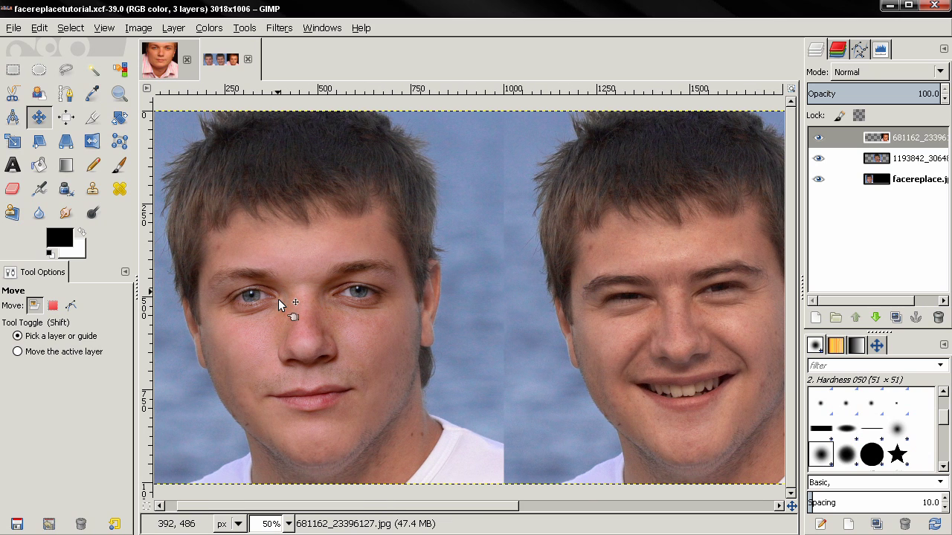
pyautogui.press('alt')
pyautogui.scroll(1, 277, 303)
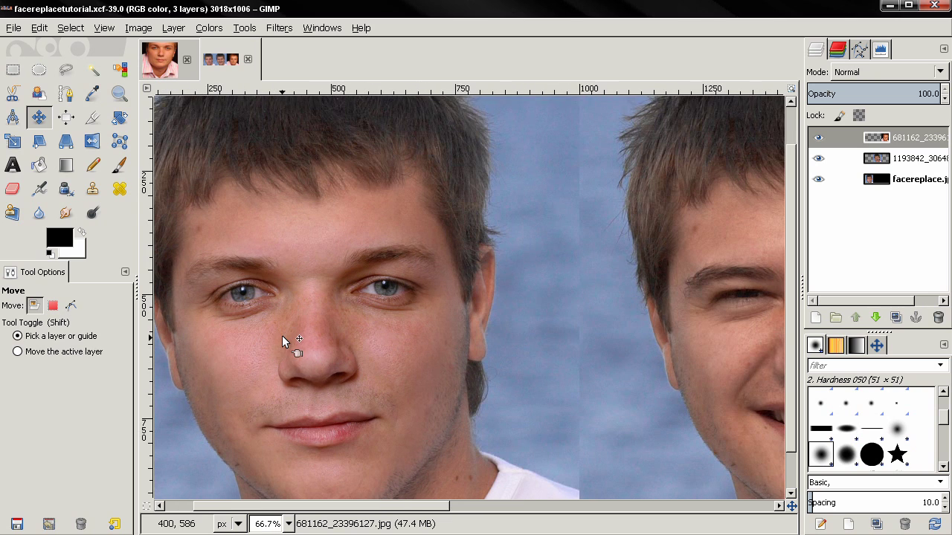
pyautogui.scroll(-1, 282, 335)
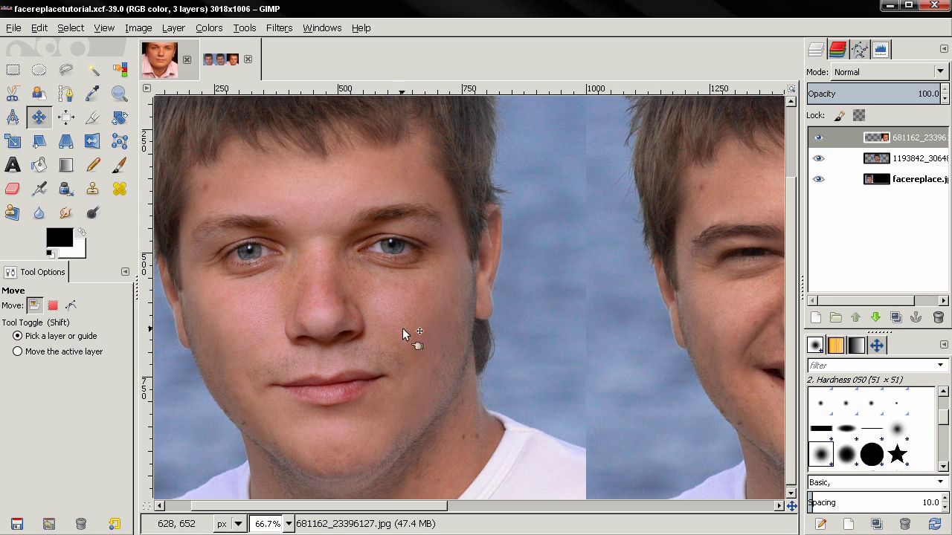
pyautogui.press('alt')
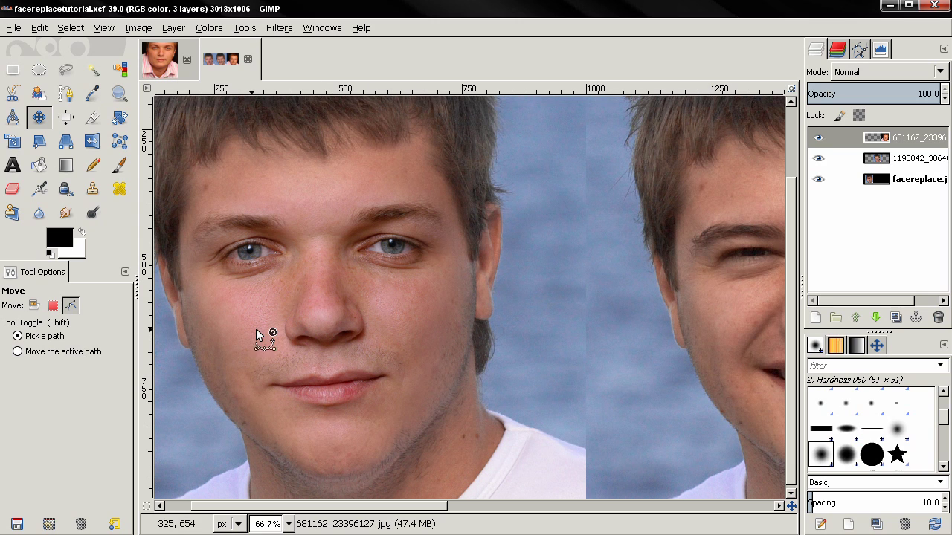
pyautogui.scroll(1, 250, 329)
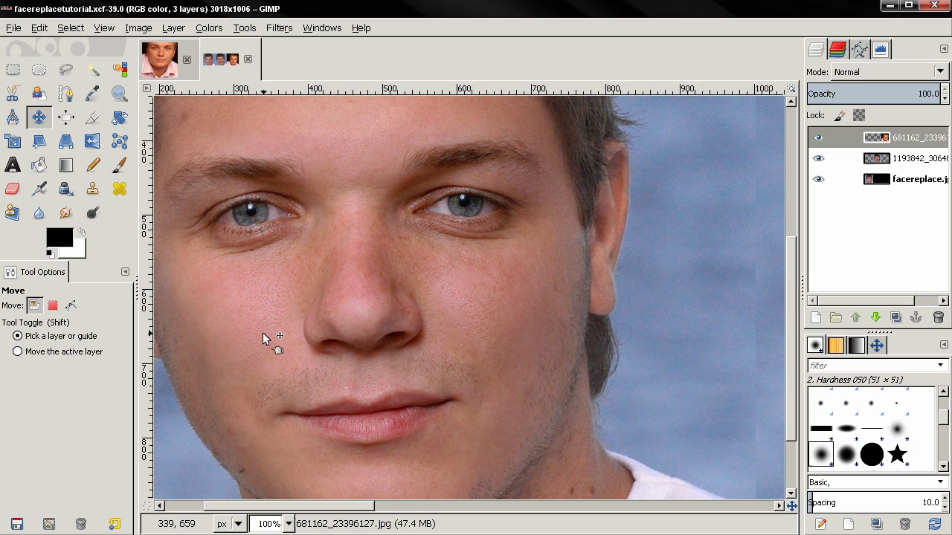
pyautogui.scroll(-3, 264, 339)
pyautogui.hscroll(-1, 264, 339)
pyautogui.scroll(4, 261, 334)
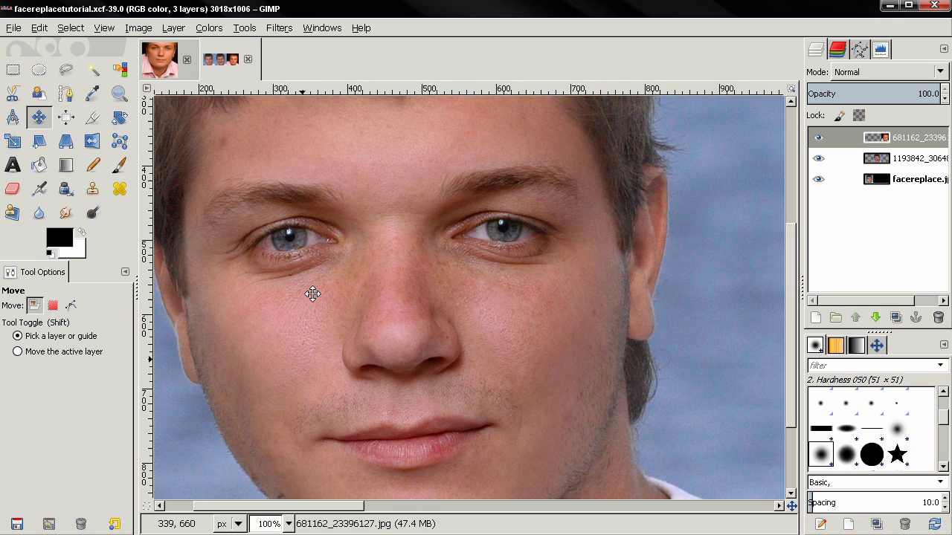
pyautogui.scroll(-2, 313, 319)
pyautogui.hscroll(-1, 316, 325)
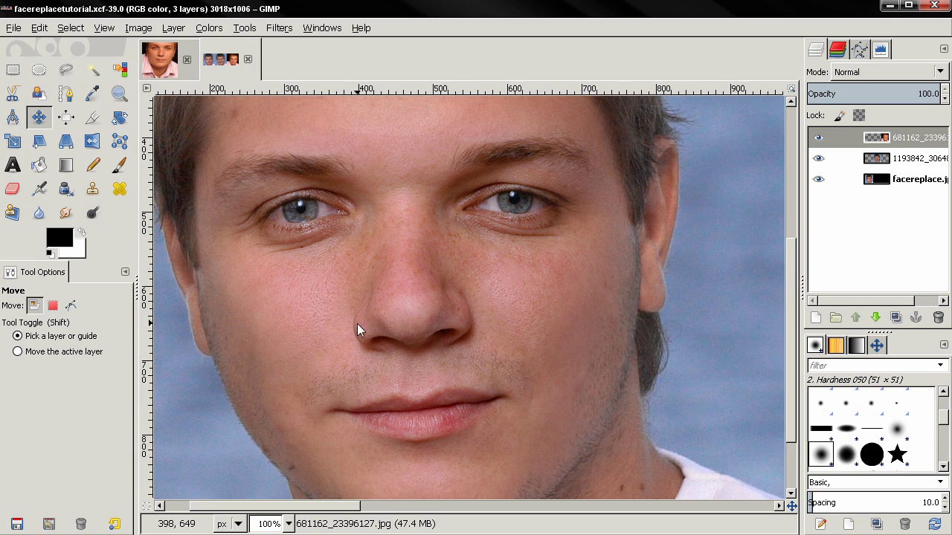
pyautogui.scroll(-1, 582, 347)
pyautogui.hscroll(1, 582, 347)
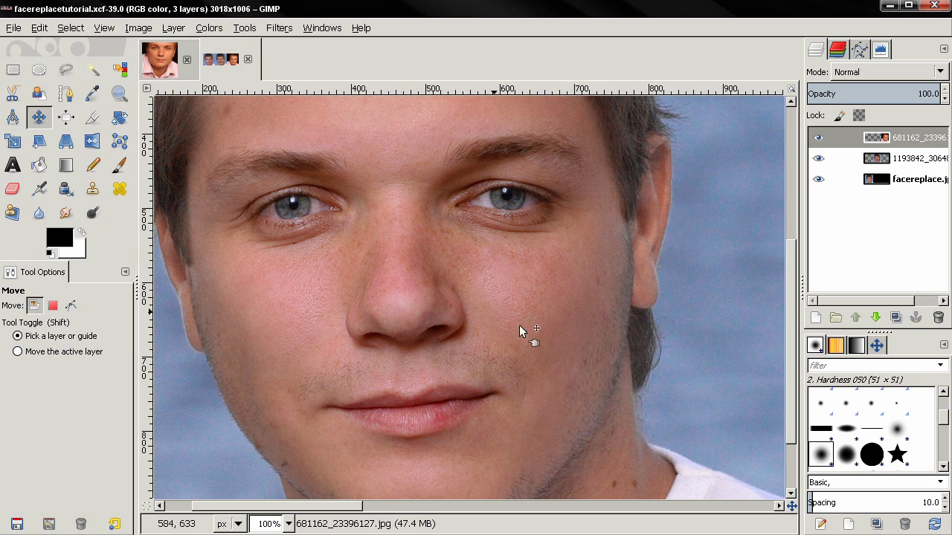
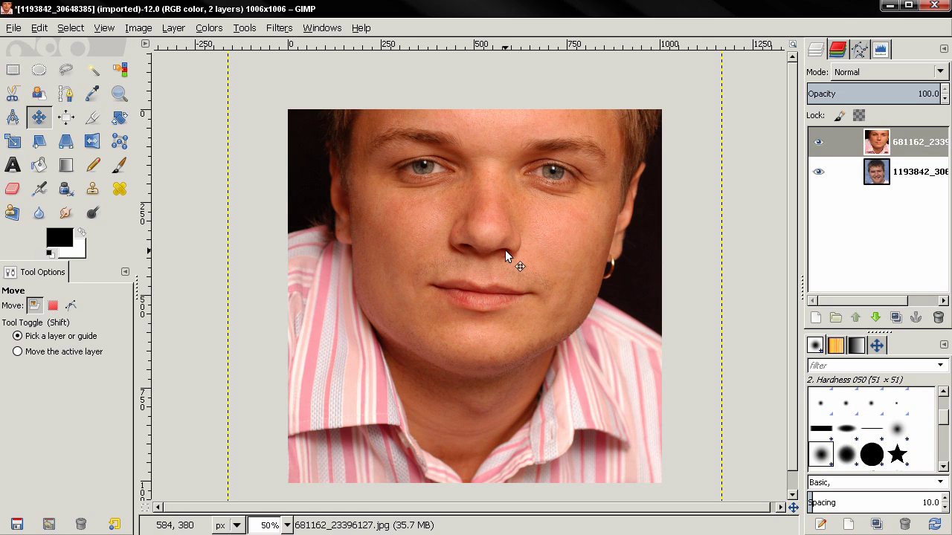
# - Hide the 681162_23396127.jpg layer to view the smiling portrait beneath it, show it again and make it the active layer
pyautogui.click(818, 141)
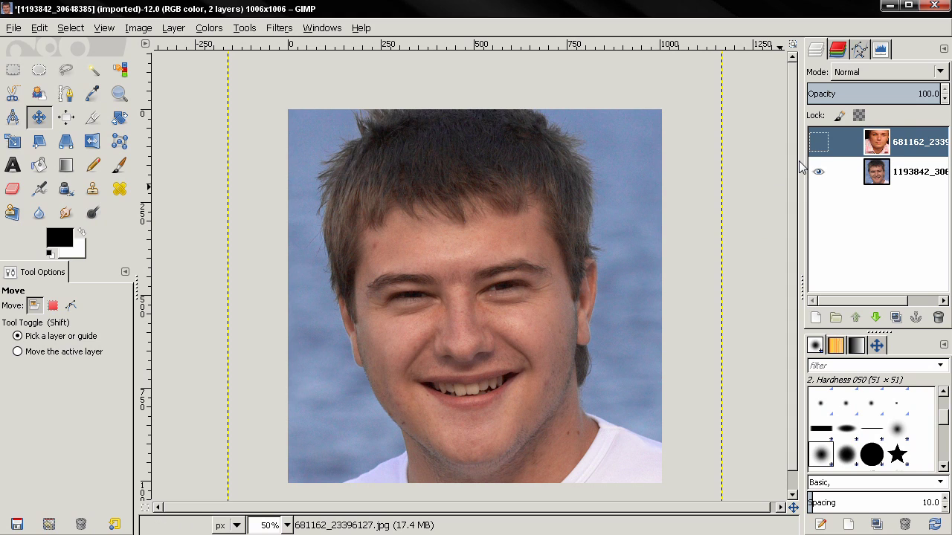
pyautogui.click(841, 176)
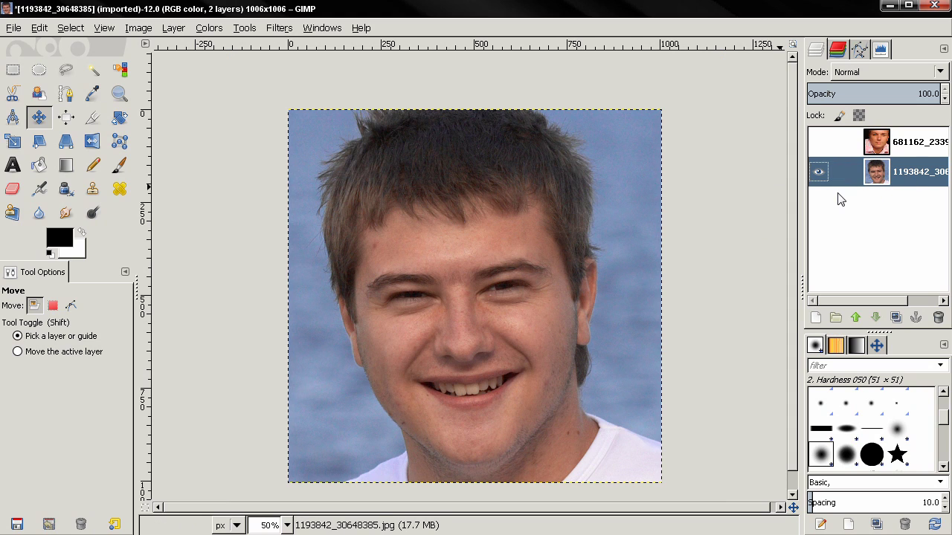
pyautogui.hotkey('alt', 'f')
pyautogui.press('Down')
pyautogui.press('Down')
pyautogui.press('Escape')
pyautogui.click(818, 141)
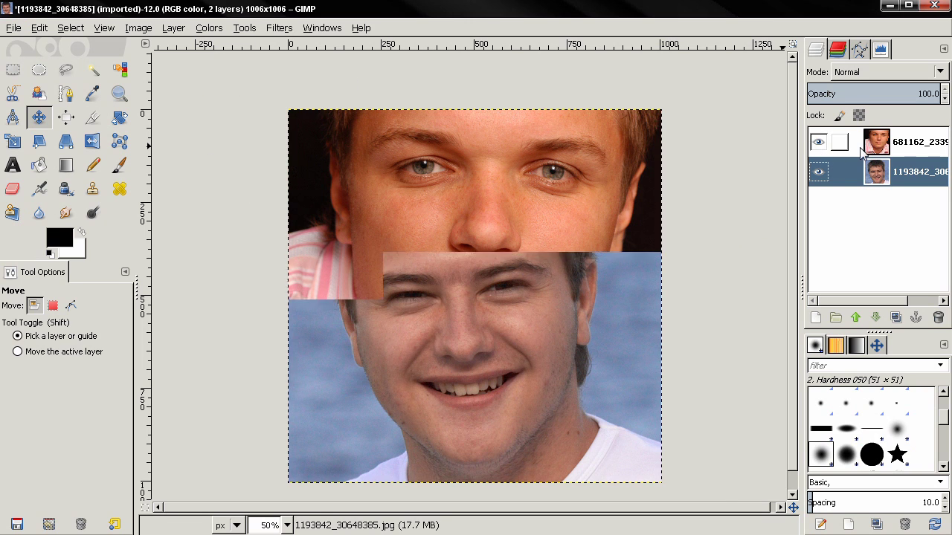
pyautogui.click(893, 141)
pyautogui.hotkey('alt', 'f')
pyautogui.press('Down')
pyautogui.press('Down')
pyautogui.press('Down')
pyautogui.press('Escape')
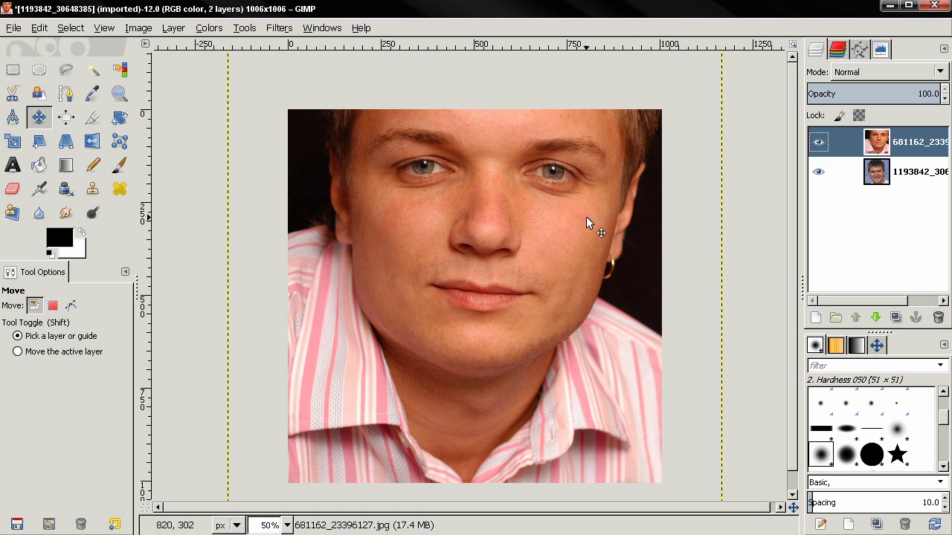
# - Lower the 681162_23396127.jpg layer's opacity to about 48.3 to see both faces at once
pyautogui.moveTo(883, 94); pyautogui.dragTo(872, 93)
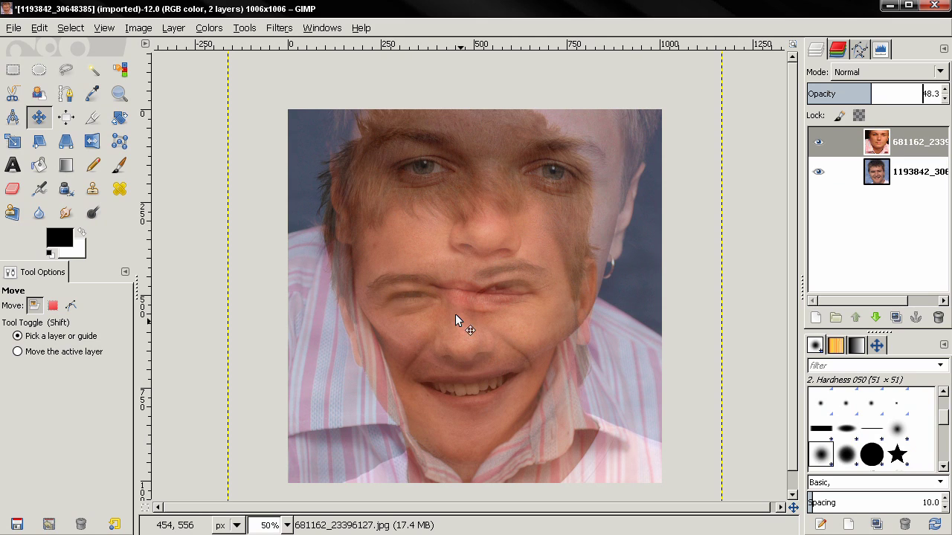
pyautogui.moveTo(876, 142); pyautogui.dragTo(809, 235)
pyautogui.click(876, 182)
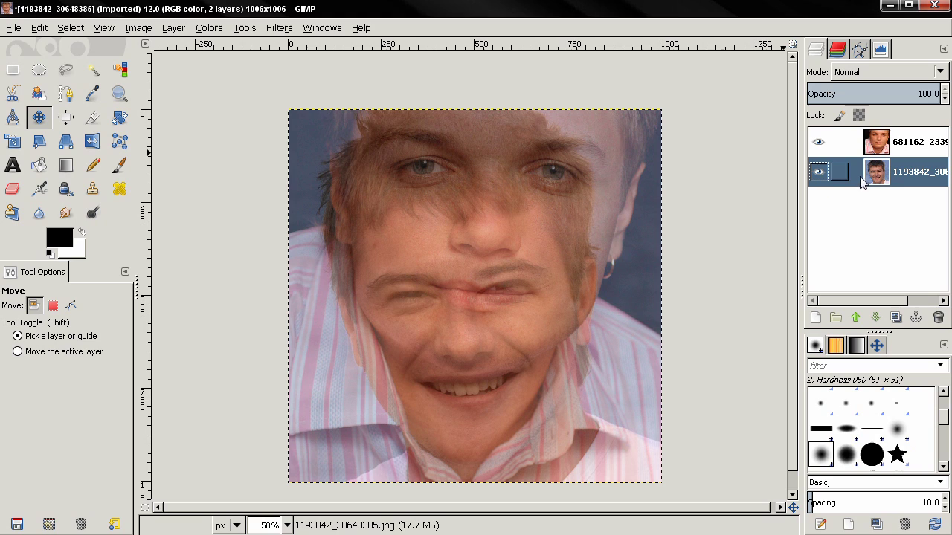
# - Scale the 681162_23396127.jpg layer proportionally to 1100 × 1654 px
pyautogui.click(909, 151)
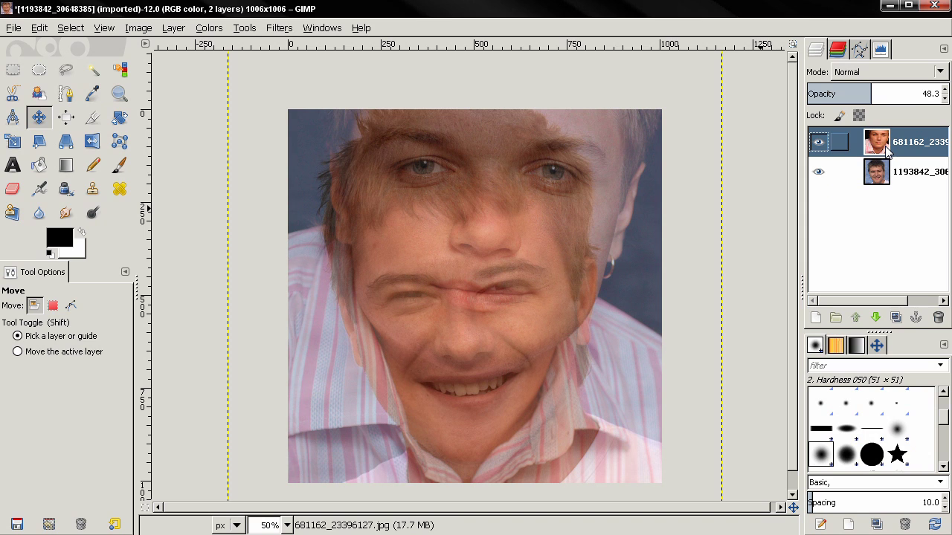
pyautogui.click(12, 140)
pyautogui.click(361, 273)
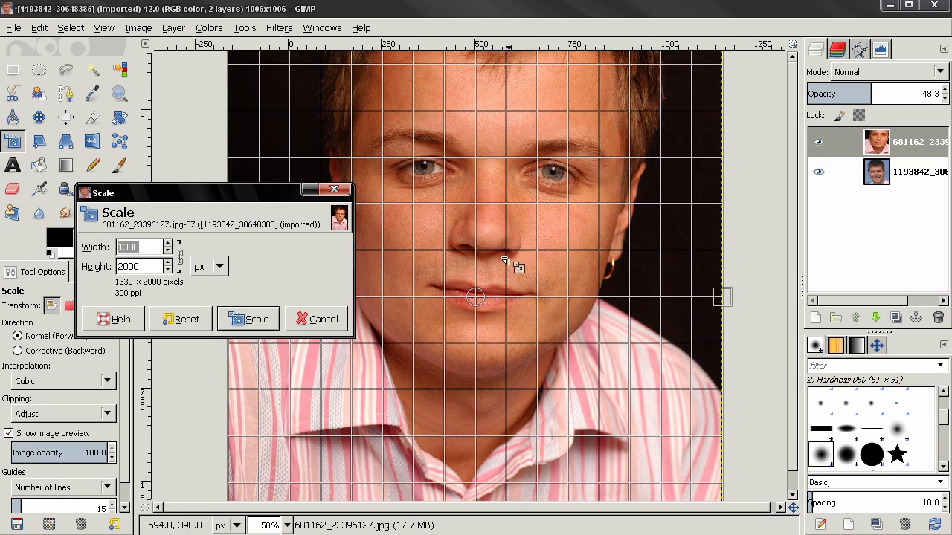
pyautogui.write('100')
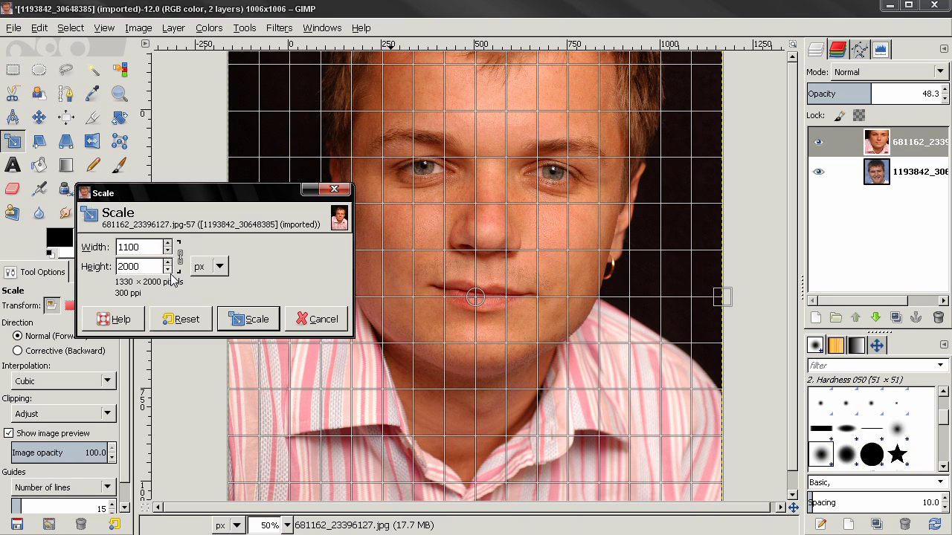
pyautogui.press('Tab')
pyautogui.click(245, 317)
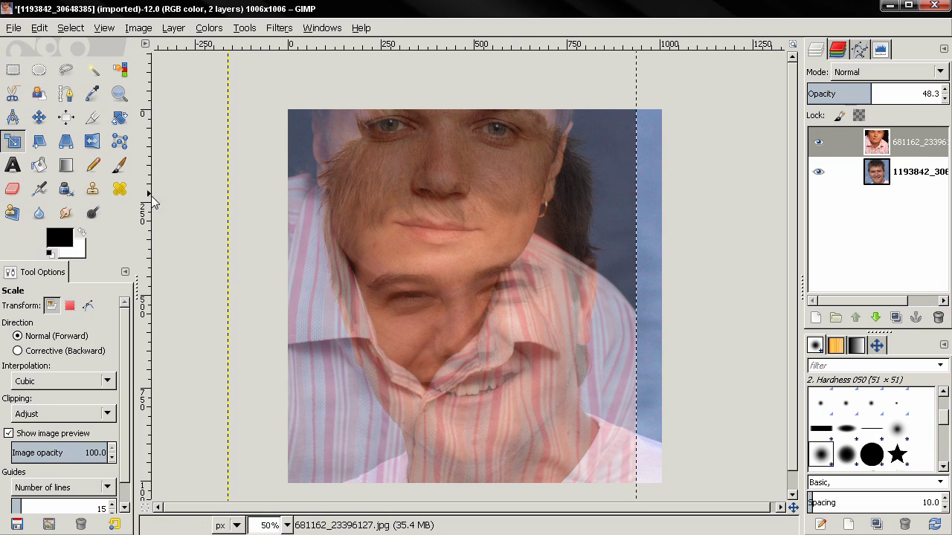
# - Flip the 681162_23396127.jpg layer horizontally and move it to align its eyes, nose and mouth with the smiling face beneath
pyautogui.click(92, 141)
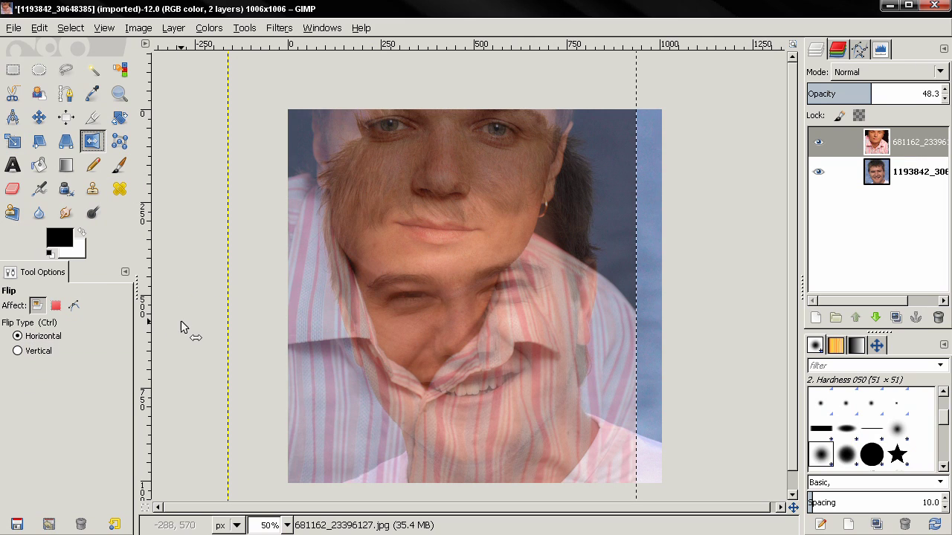
pyautogui.click(408, 242)
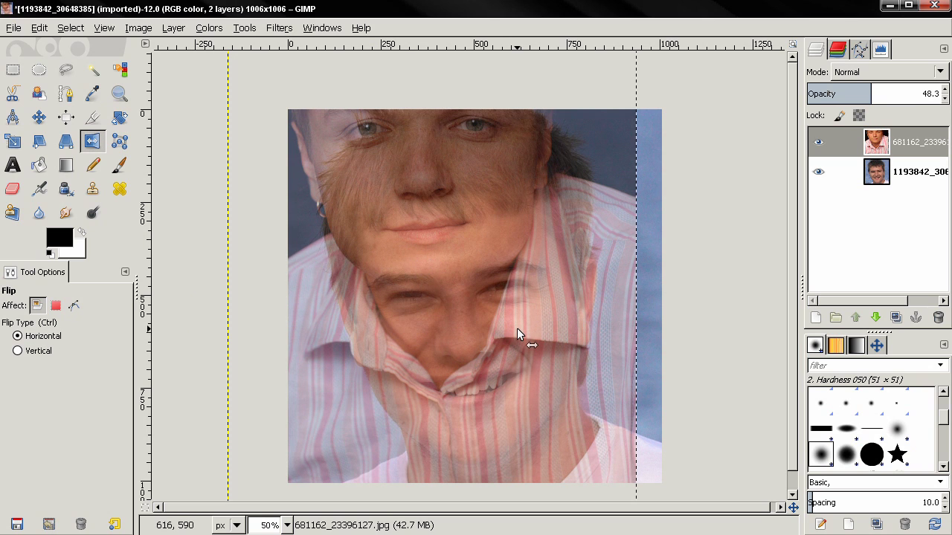
pyautogui.click(39, 117)
pyautogui.moveTo(416, 195); pyautogui.dragTo(449, 352)
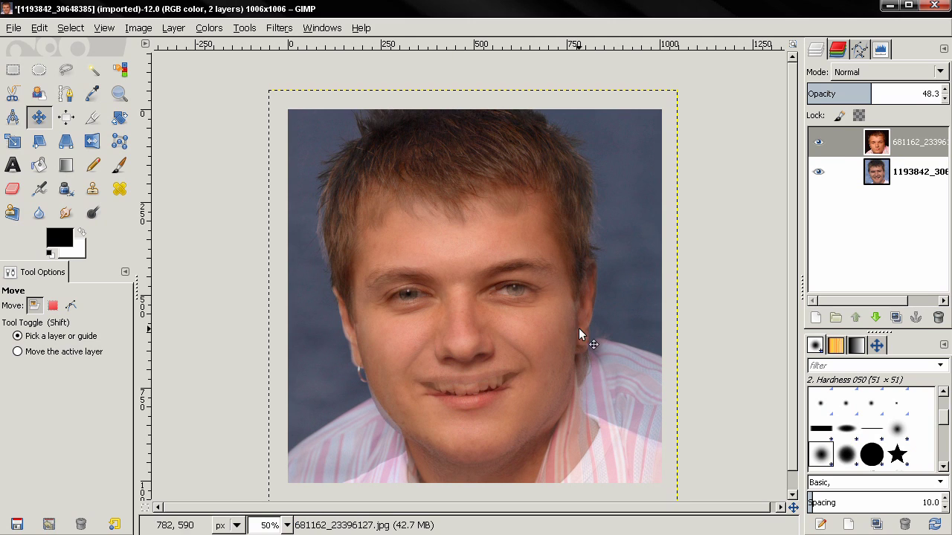
# - Restore the top layer's opacity to 100 and crop only that layer to about 832 × 906 px around the head
pyautogui.moveTo(863, 93); pyautogui.dragTo(948, 105)
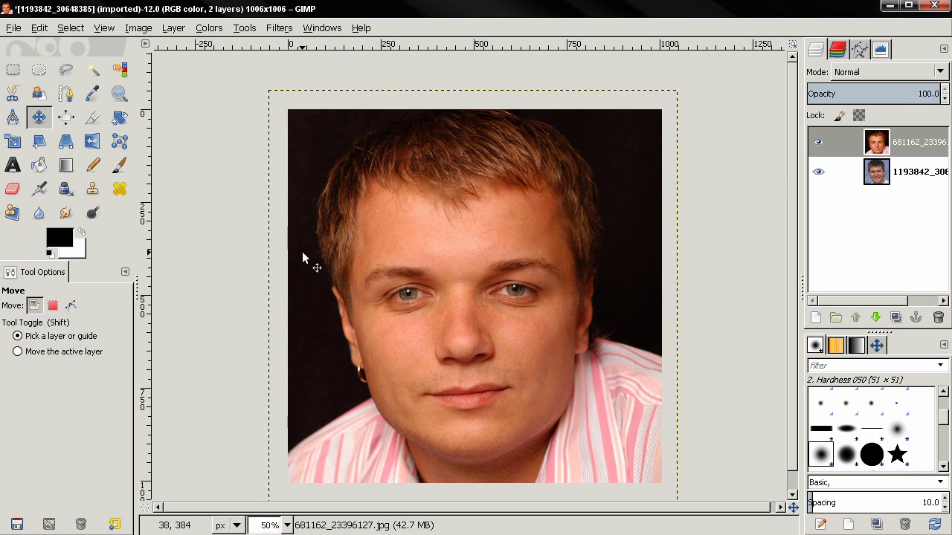
pyautogui.click(92, 117)
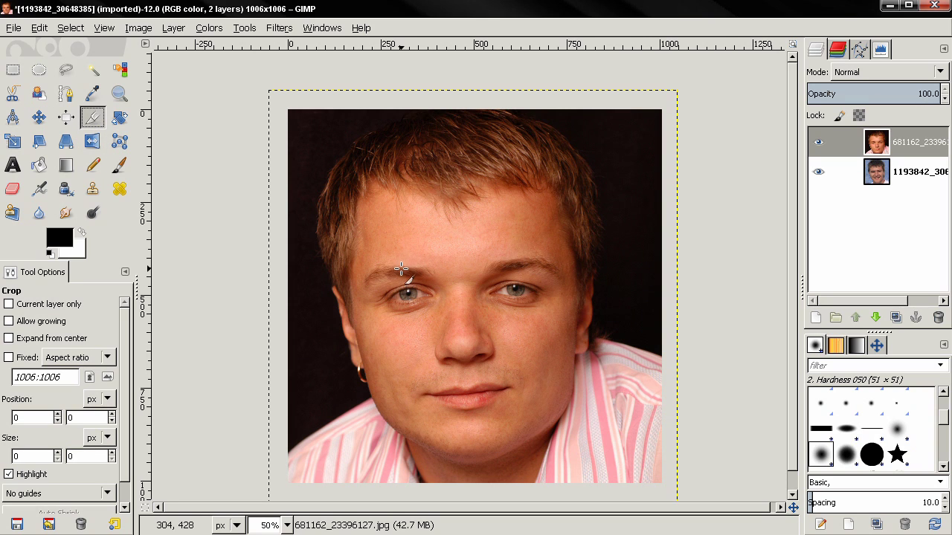
pyautogui.click(9, 304)
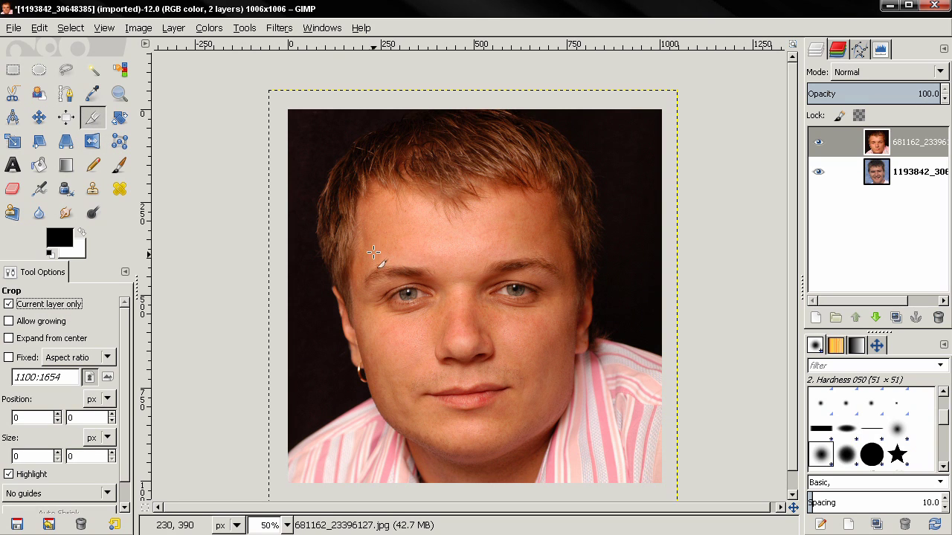
pyautogui.moveTo(301, 134); pyautogui.dragTo(623, 473)
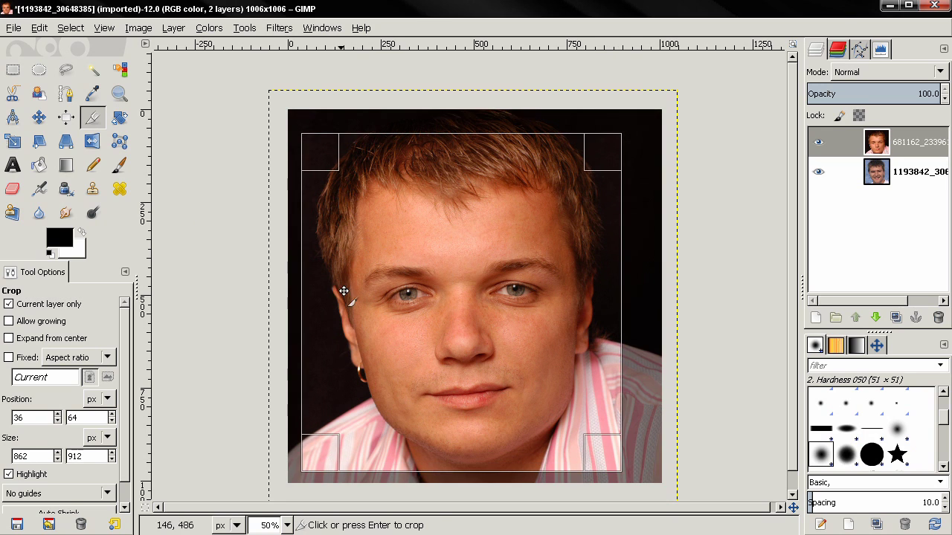
pyautogui.moveTo(323, 283); pyautogui.dragTo(334, 286)
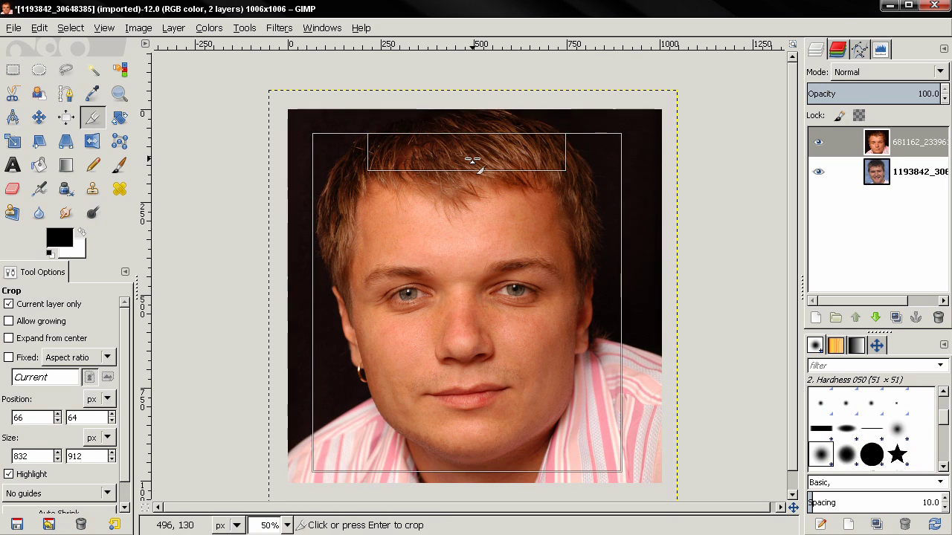
pyautogui.moveTo(472, 160); pyautogui.dragTo(473, 163)
pyautogui.click(449, 334)
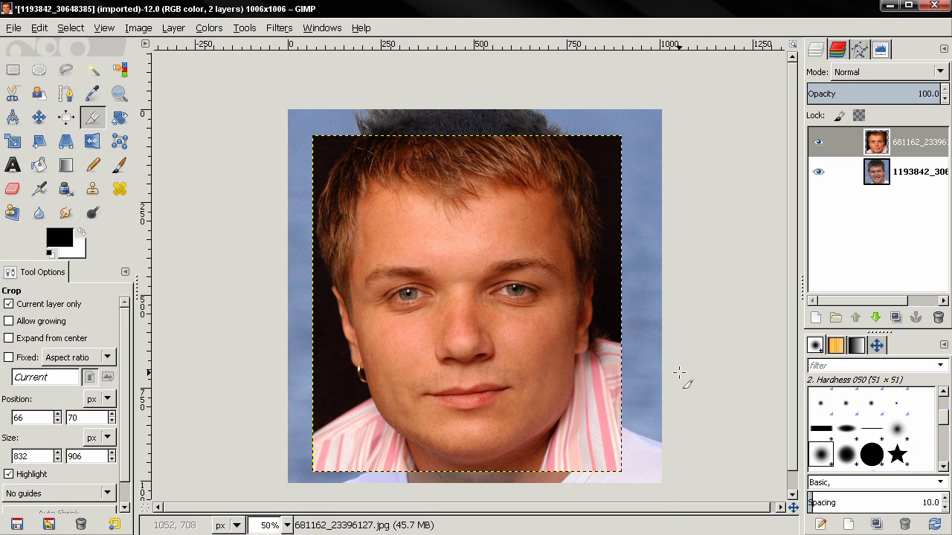
# - Add a white (full opacity) layer mask to the cropped 681162_23396127.jpg layer
pyautogui.rightClick(878, 148)
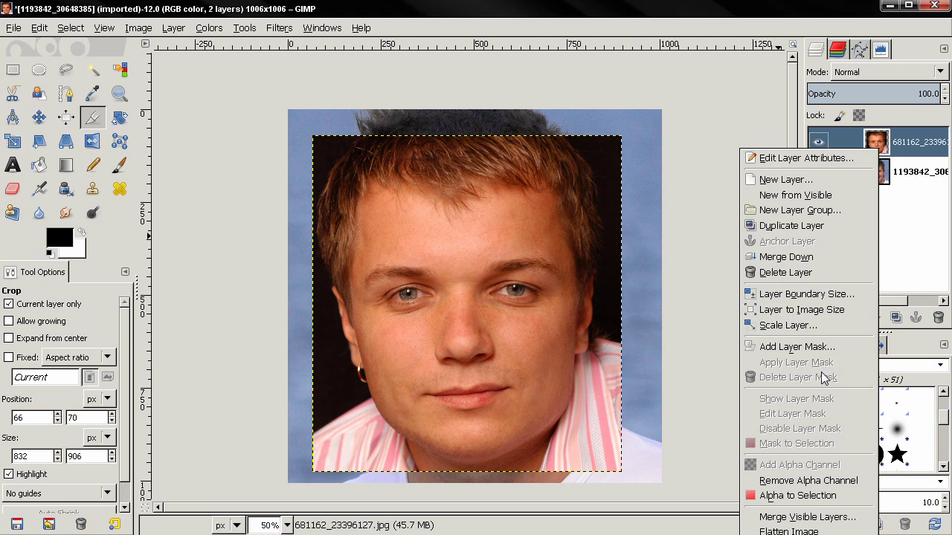
pyautogui.click(812, 346)
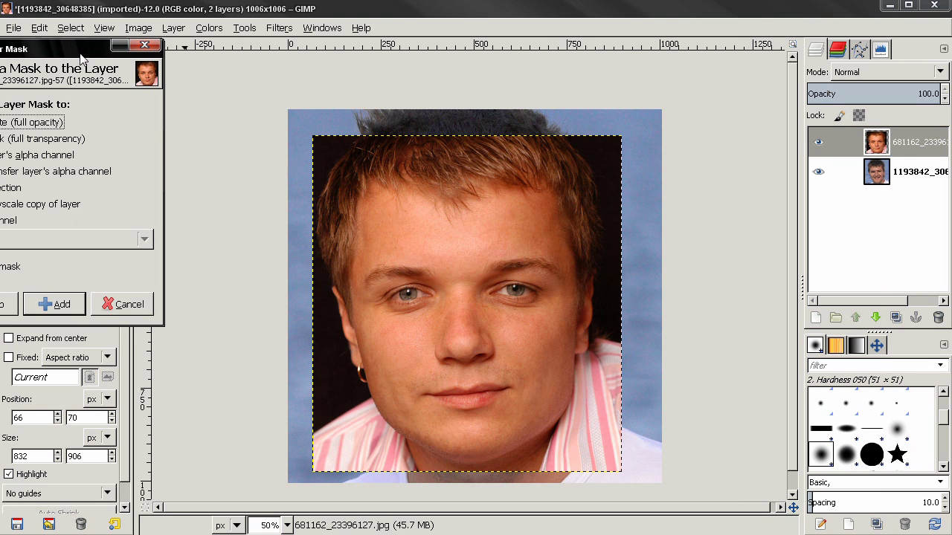
pyautogui.moveTo(155, 69); pyautogui.dragTo(183, 73)
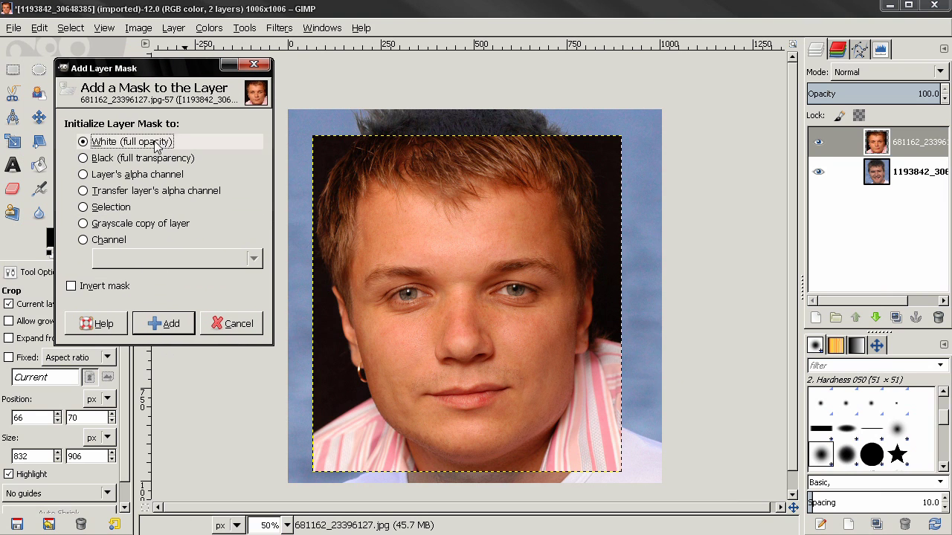
pyautogui.click(168, 326)
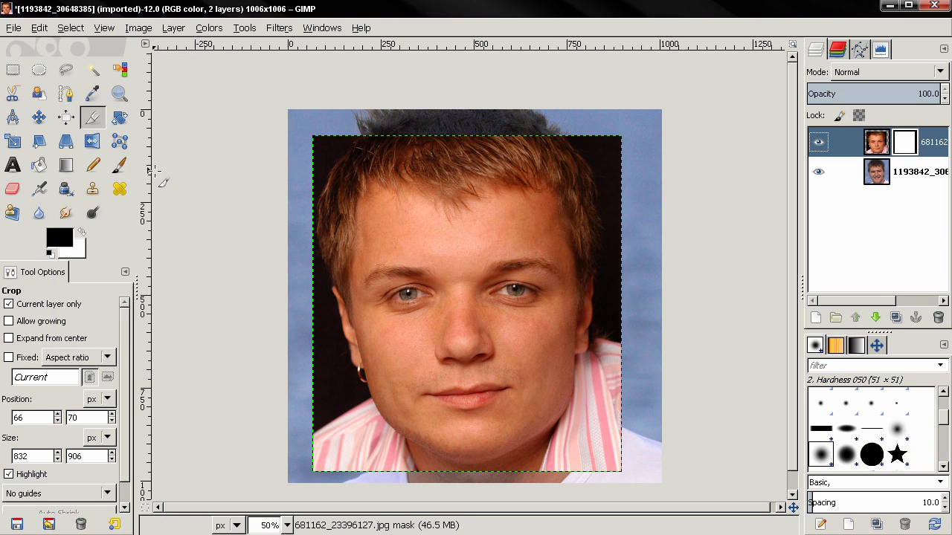
# - Paint black on the top layer's mask with a 180 px Hardness 050 brush to hide the dark background, upper hair and shirt
pyautogui.click(119, 164)
pyautogui.click(821, 452)
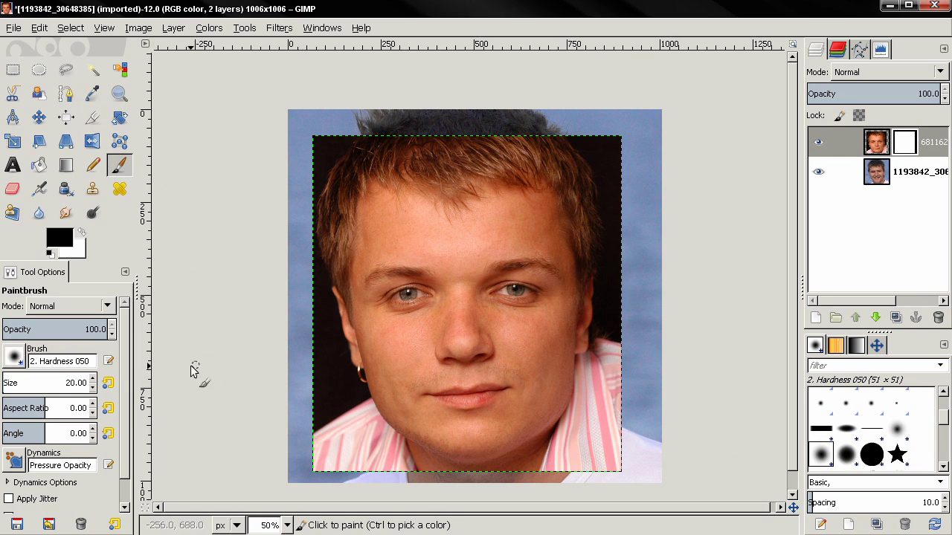
pyautogui.click(77, 381)
pyautogui.write('180')
pyautogui.press('Return')
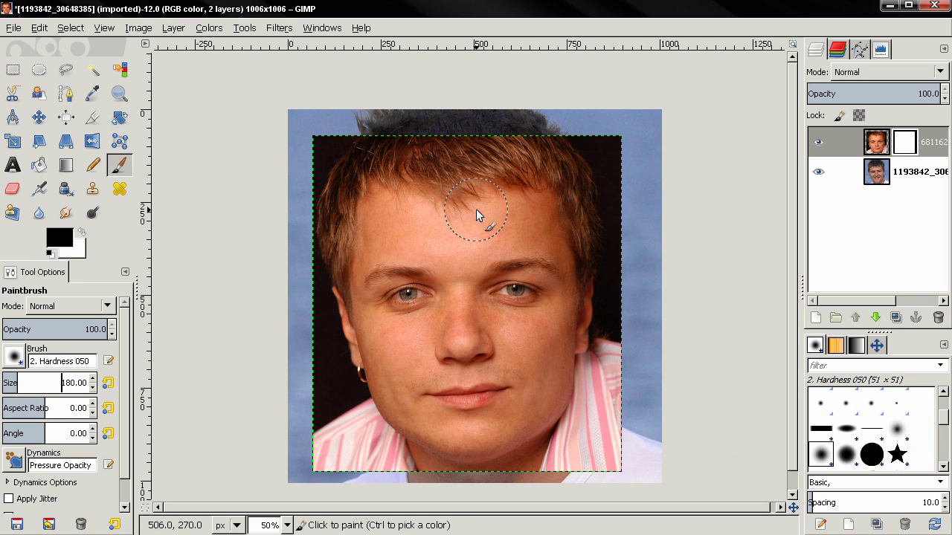
pyautogui.click(901, 150)
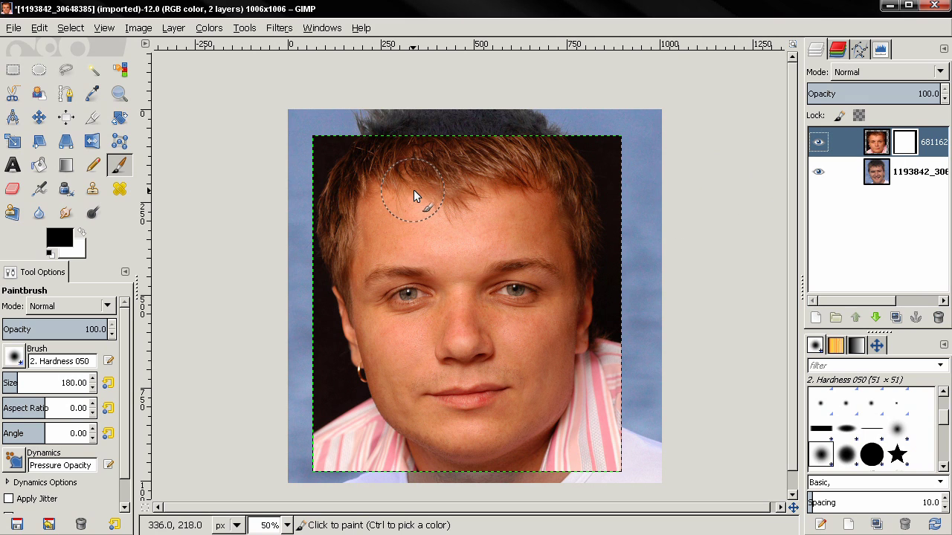
pyautogui.moveTo(276, 138)
pyautogui.mouseDown()
pyautogui.moveTo(482, 139)
pyautogui.moveTo(637, 161)
pyautogui.moveTo(608, 172)
pyautogui.moveTo(320, 166)
pyautogui.moveTo(281, 179)
pyautogui.moveTo(348, 148)
pyautogui.moveTo(493, 147)
pyautogui.moveTo(600, 184)
pyautogui.moveTo(621, 233)
pyautogui.moveTo(621, 421)
pyautogui.moveTo(609, 478)
pyautogui.moveTo(594, 486)
pyautogui.moveTo(279, 480)
pyautogui.moveTo(557, 478)
pyautogui.moveTo(626, 466)
pyautogui.moveTo(606, 108)
pyautogui.moveTo(421, 151)
pyautogui.moveTo(336, 151)
pyautogui.moveTo(316, 177)
pyautogui.moveTo(298, 394)
pyautogui.moveTo(305, 476)
pyautogui.moveTo(297, 289)
pyautogui.moveTo(377, 486)
pyautogui.moveTo(315, 424)
pyautogui.moveTo(330, 448)
pyautogui.moveTo(460, 484)
pyautogui.moveTo(523, 478)
pyautogui.moveTo(565, 444)
pyautogui.moveTo(604, 392)
pyautogui.moveTo(597, 458)
pyautogui.moveTo(599, 297)
pyautogui.mouseUp()
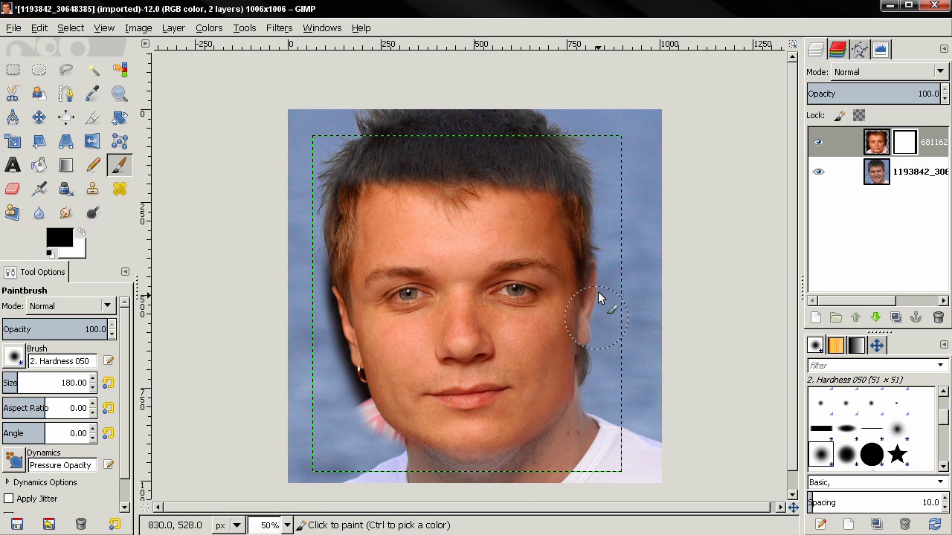
# - Mask out the remaining hair, the earring and the edges along the forehead, cheeks, jaw and chin to reveal the layer beneath
pyautogui.moveTo(560, 199)
pyautogui.mouseDown()
pyautogui.moveTo(588, 237)
pyautogui.moveTo(605, 307)
pyautogui.moveTo(604, 360)
pyautogui.moveTo(567, 417)
pyautogui.mouseUp()
pyautogui.moveTo(604, 333)
pyautogui.mouseDown()
pyautogui.moveTo(552, 433)
pyautogui.moveTo(518, 461)
pyautogui.moveTo(593, 346)
pyautogui.moveTo(597, 283)
pyautogui.moveTo(582, 231)
pyautogui.moveTo(592, 313)
pyautogui.moveTo(562, 204)
pyautogui.moveTo(336, 185)
pyautogui.moveTo(322, 216)
pyautogui.moveTo(313, 353)
pyautogui.moveTo(406, 463)
pyautogui.moveTo(387, 438)
pyautogui.mouseUp()
pyautogui.moveTo(425, 468)
pyautogui.mouseDown()
pyautogui.moveTo(360, 379)
pyautogui.moveTo(336, 282)
pyautogui.moveTo(358, 378)
pyautogui.mouseUp()
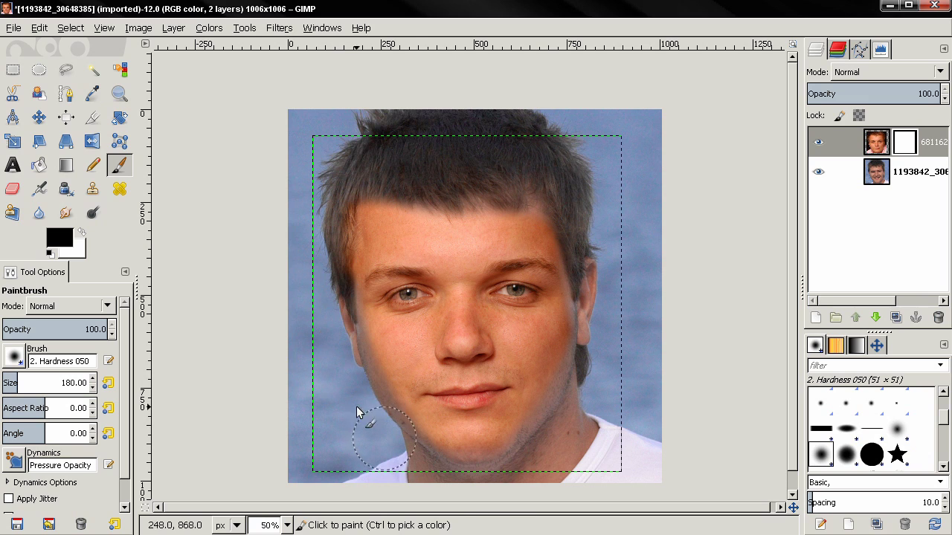
pyautogui.moveTo(367, 213)
pyautogui.mouseDown()
pyautogui.moveTo(331, 306)
pyautogui.moveTo(360, 217)
pyautogui.moveTo(530, 200)
pyautogui.mouseUp()
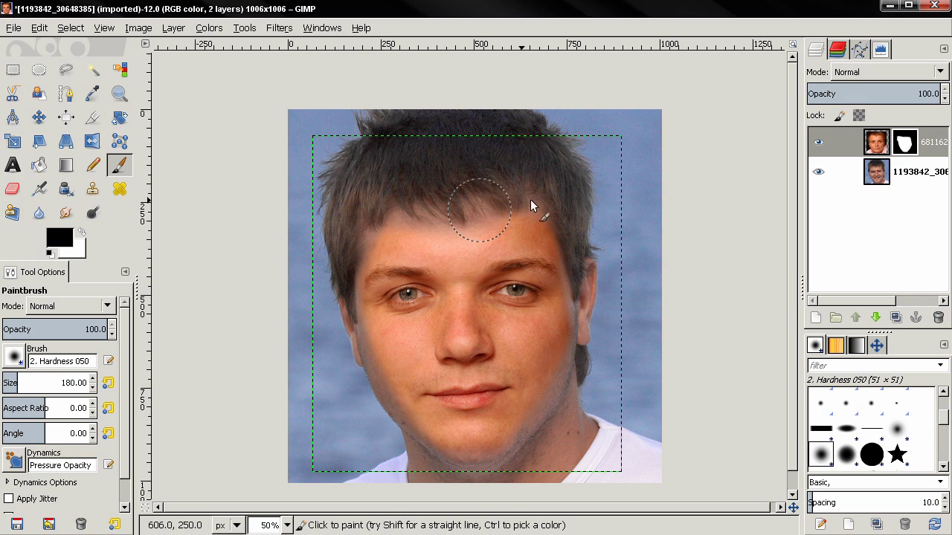
# - Apply a Gaussian Blur with horizontal and vertical radii of 150 px to the top layer's mask
pyautogui.click(903, 144)
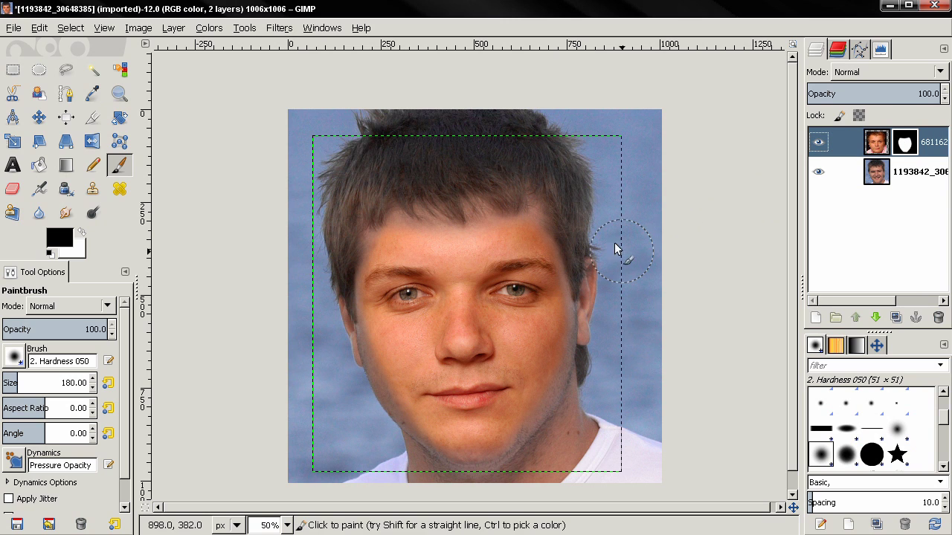
pyautogui.click(279, 27)
pyautogui.moveTo(439, 102)
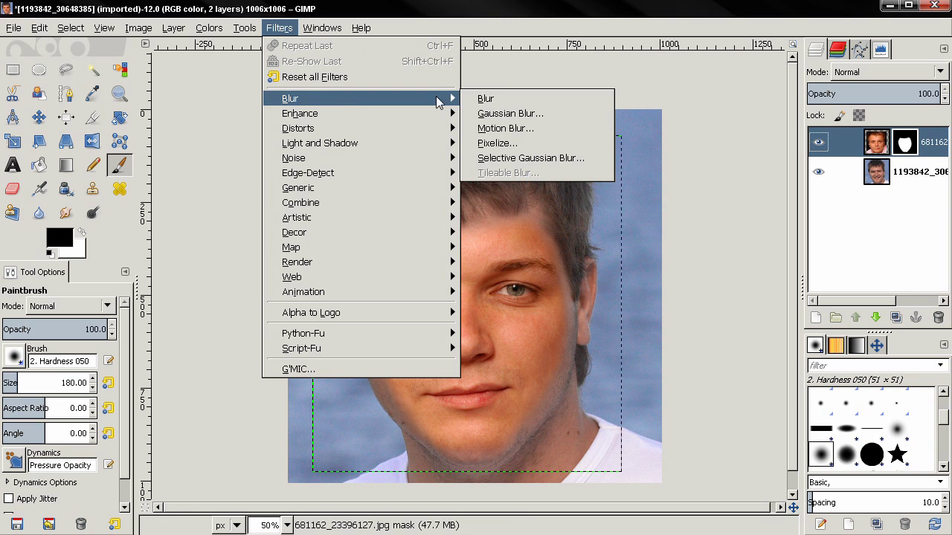
pyautogui.click(502, 113)
pyautogui.moveTo(473, 192); pyautogui.dragTo(318, 99)
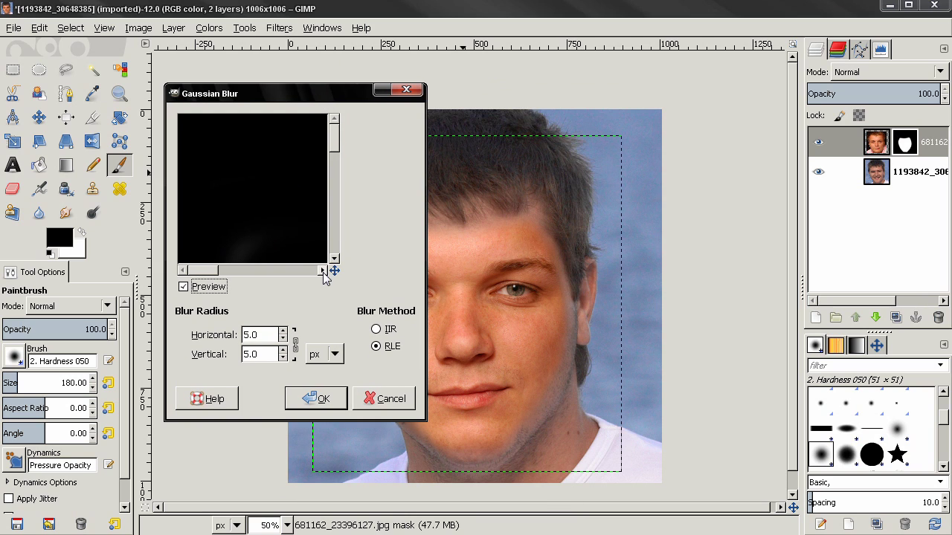
pyautogui.moveTo(333, 271); pyautogui.dragTo(320, 286)
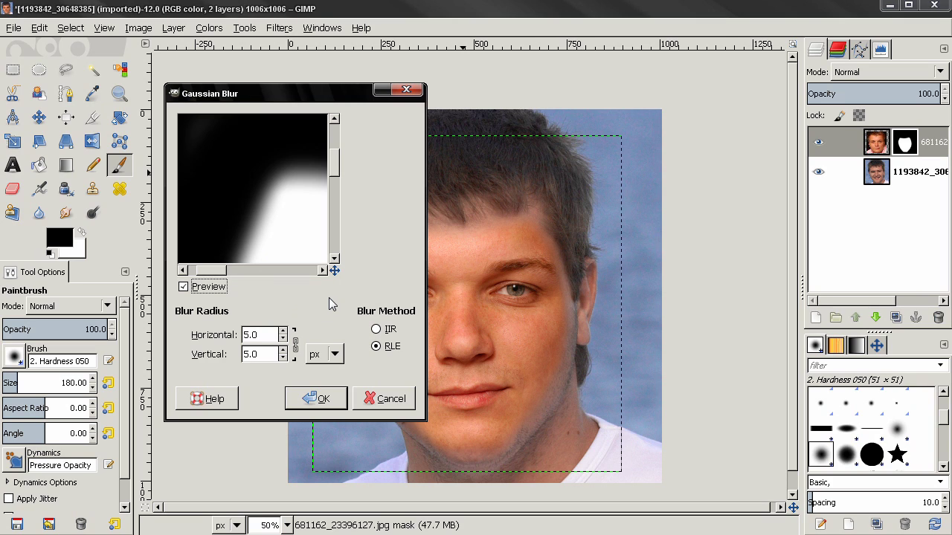
pyautogui.doubleClick(268, 335)
pyautogui.write('150')
pyautogui.press('Return')
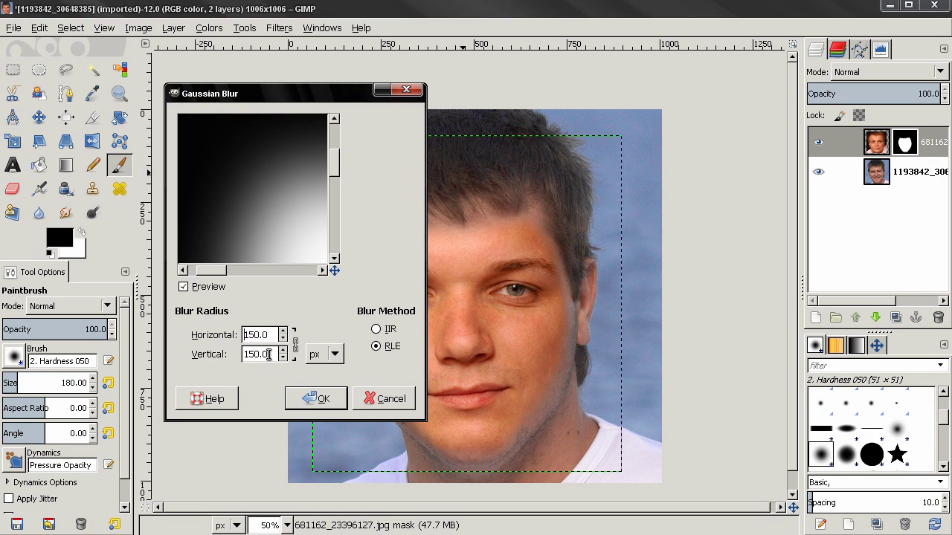
pyautogui.moveTo(268, 335); pyautogui.dragTo(239, 336)
pyautogui.moveTo(334, 101); pyautogui.dragTo(240, 85)
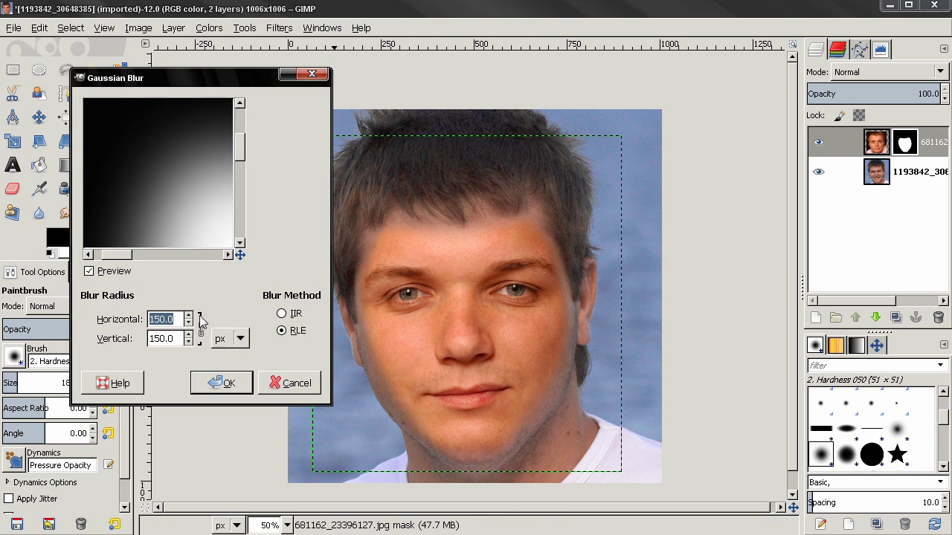
pyautogui.click(160, 318)
pyautogui.moveTo(176, 319); pyautogui.dragTo(147, 319)
pyautogui.press('End')
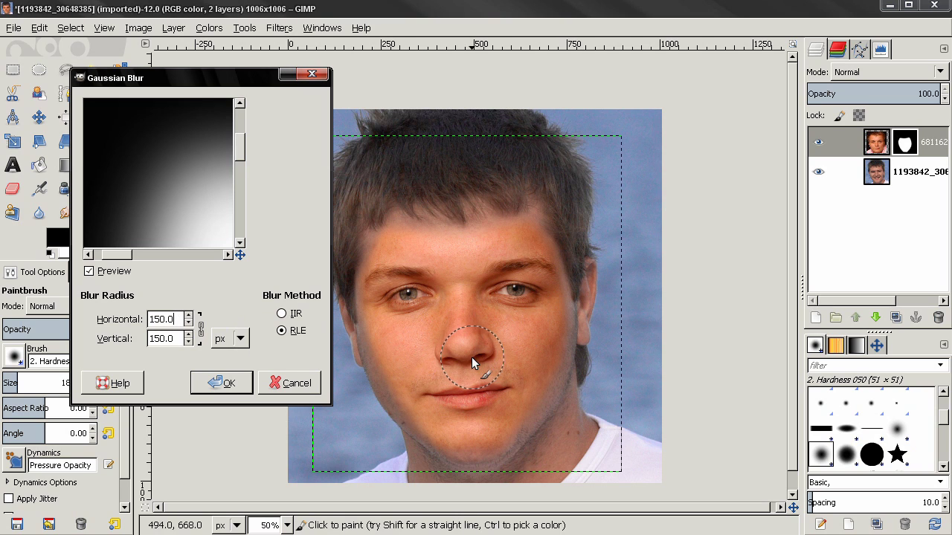
pyautogui.click(228, 384)
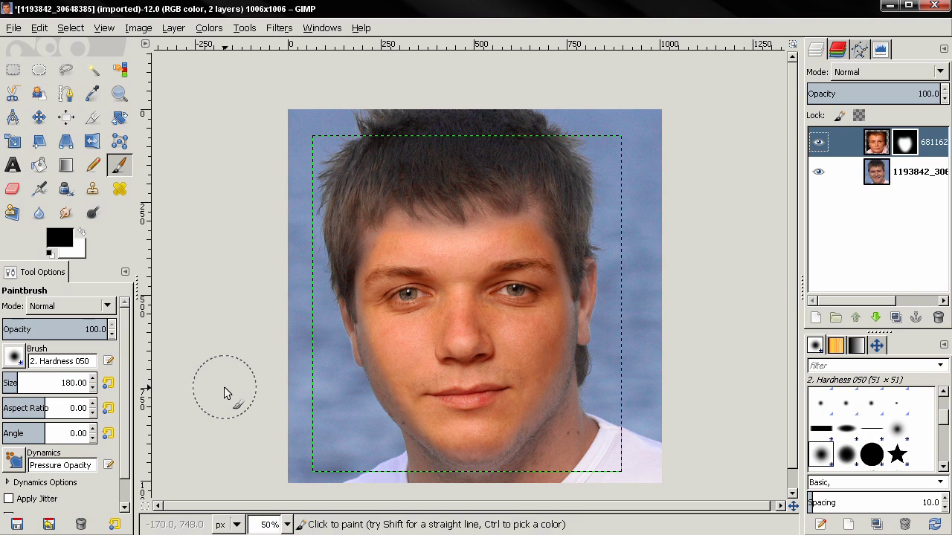
# - Set the brush opacity to 40 and paint black on the blurred mask to blend the outer cheek into the original face
pyautogui.moveTo(576, 402); pyautogui.dragTo(585, 413)
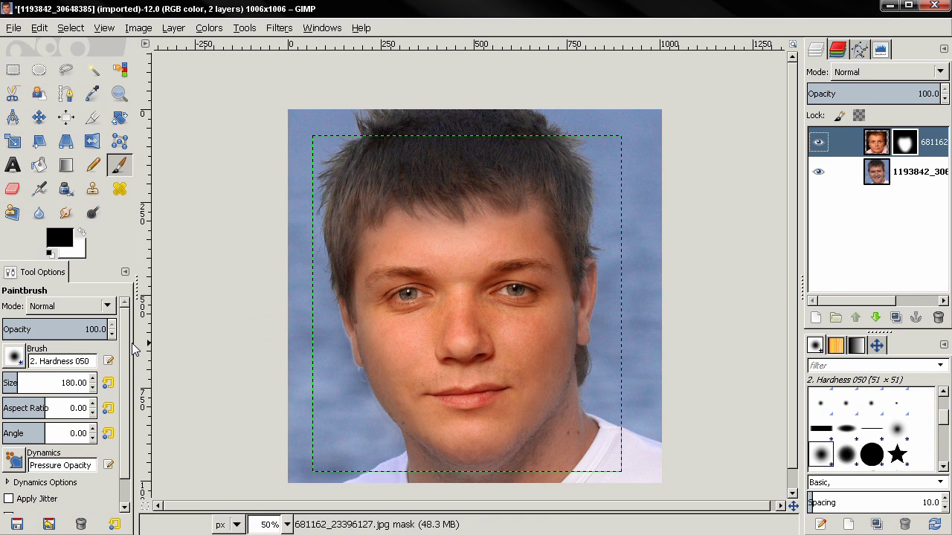
pyautogui.click(905, 142)
pyautogui.click(102, 327)
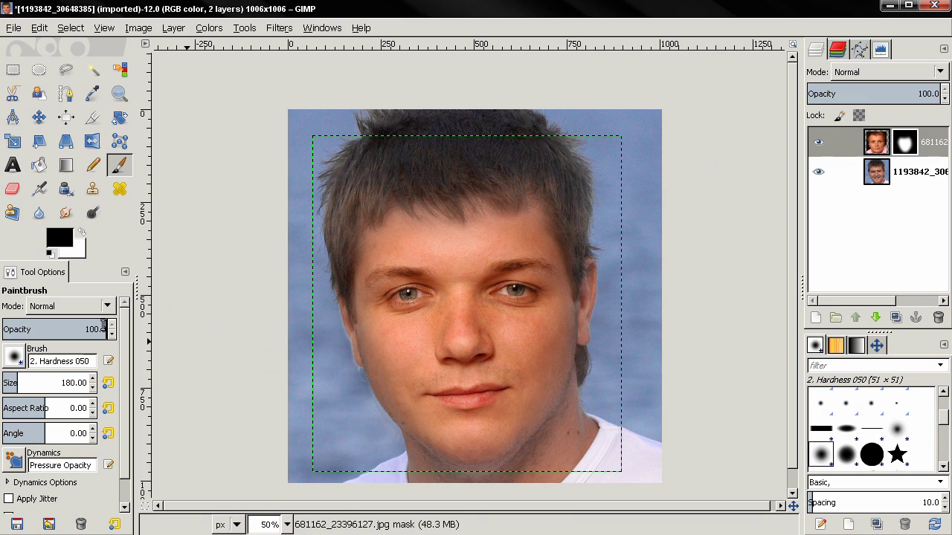
pyautogui.write('40')
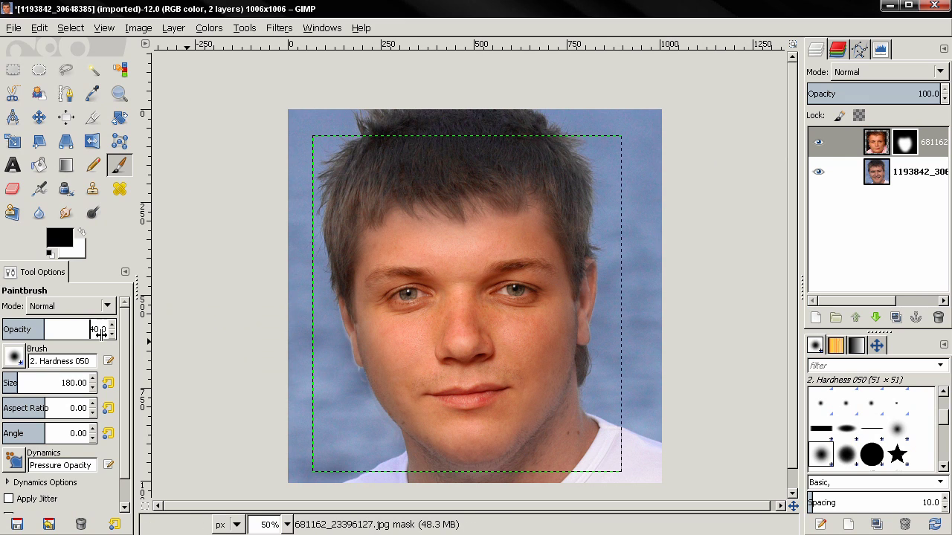
pyautogui.press('Return')
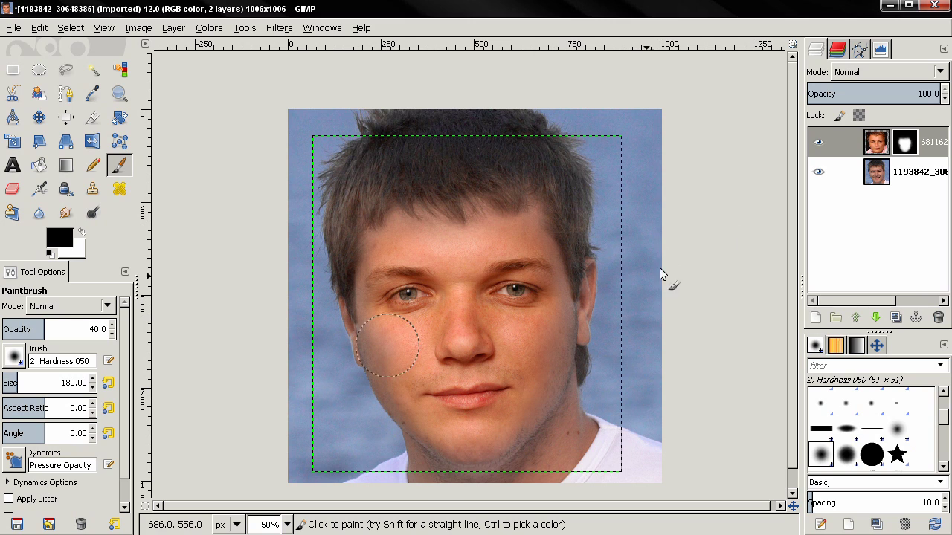
# - Duplicate the masked face layer and make the copy's image, not its mask, the editing target
pyautogui.click(897, 317)
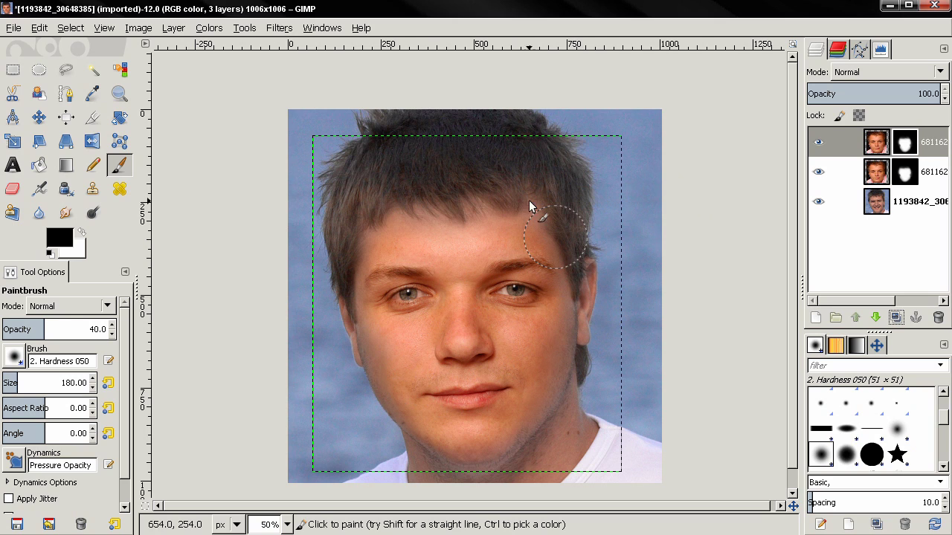
pyautogui.click(878, 143)
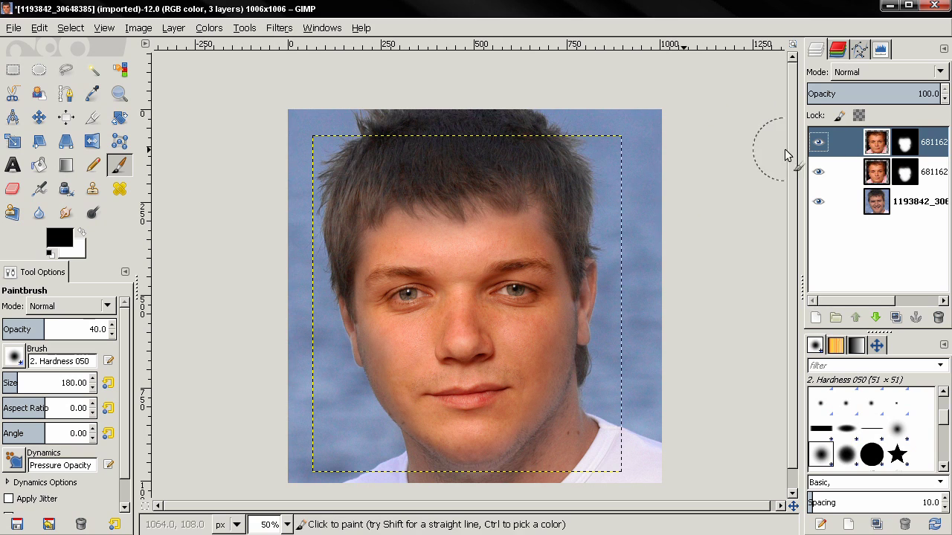
pyautogui.click(210, 28)
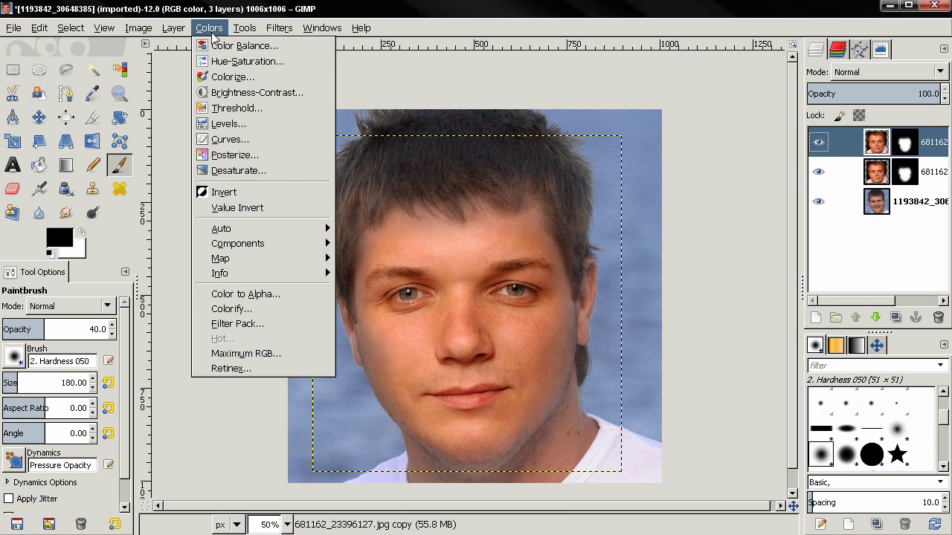
pyautogui.click(220, 46)
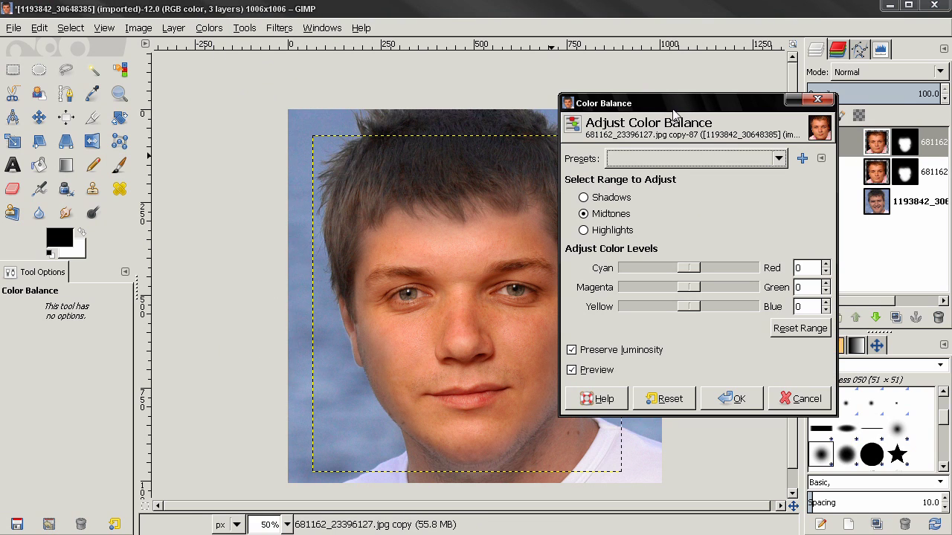
pyautogui.moveTo(679, 111); pyautogui.dragTo(734, 123)
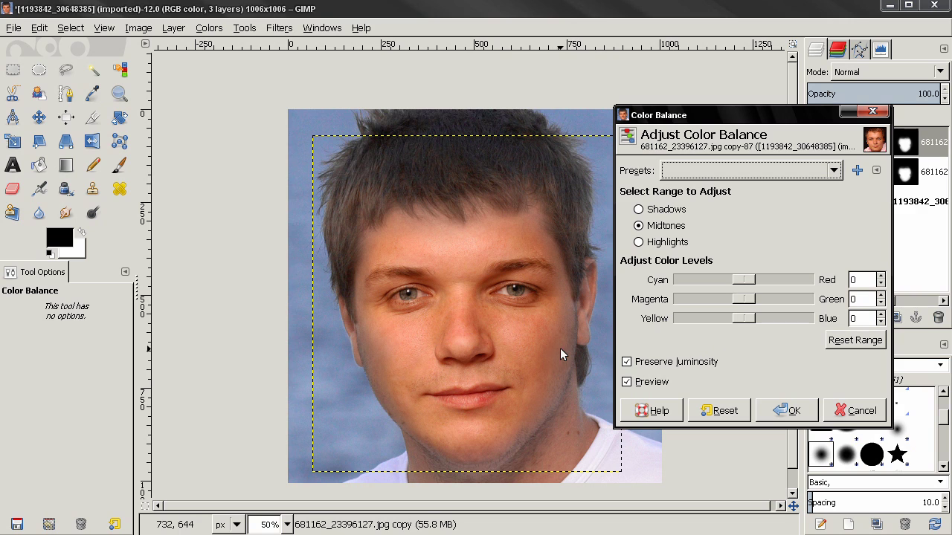
pyautogui.click(856, 410)
pyautogui.click(228, 30)
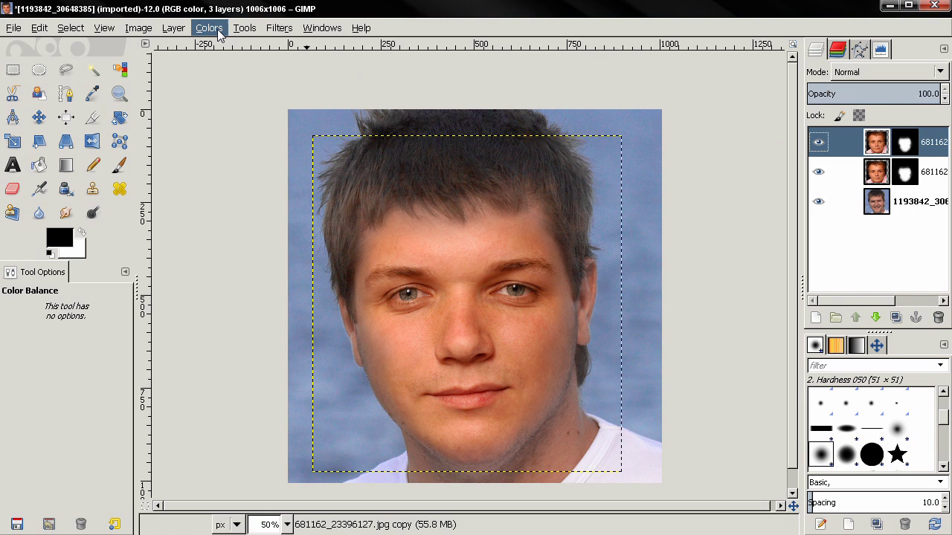
pyautogui.click(228, 66)
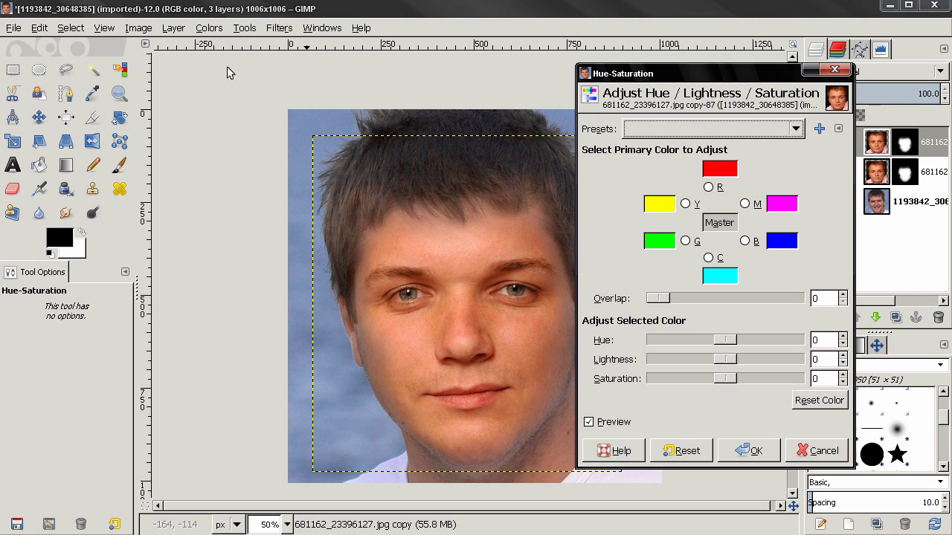
pyautogui.moveTo(690, 80); pyautogui.dragTo(729, 91)
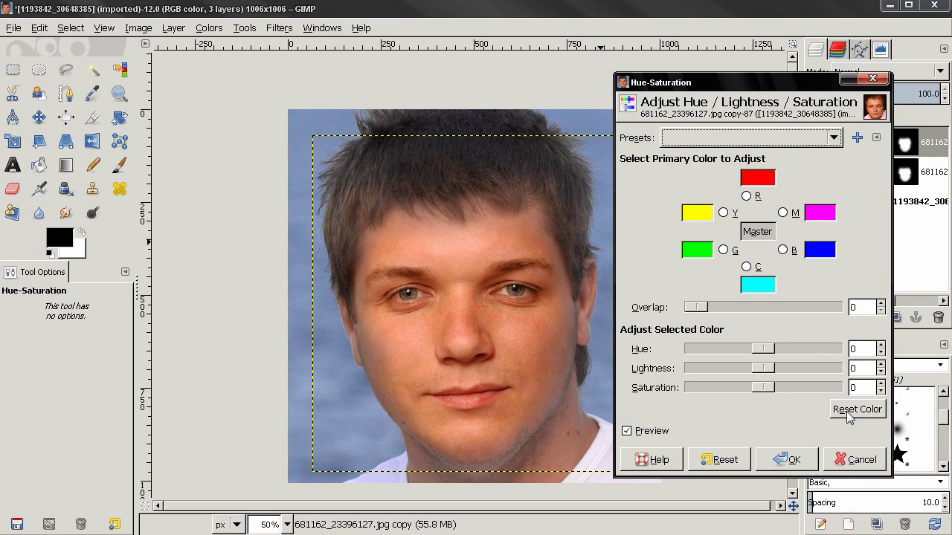
pyautogui.click(856, 460)
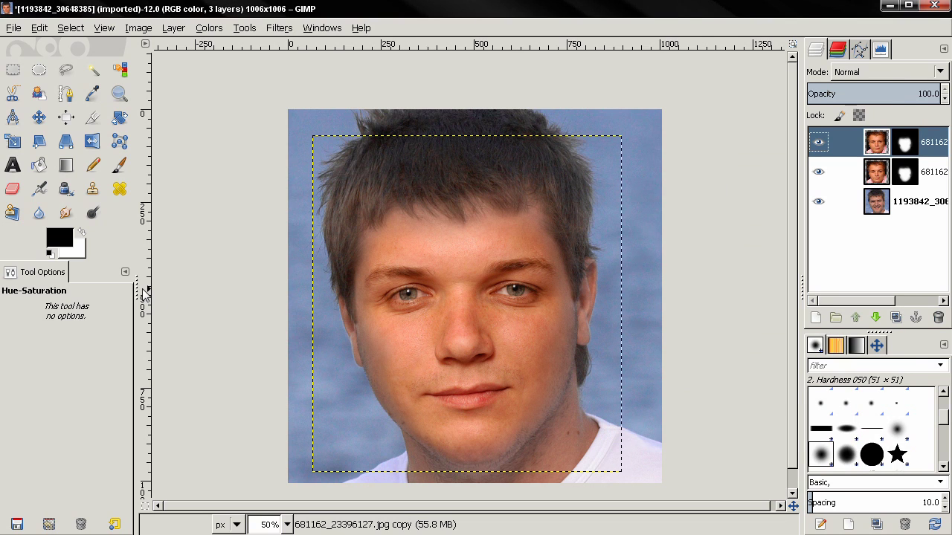
# - Set the foreground color to 5693d7 and fill the duplicated face layer with it
pyautogui.click(65, 245)
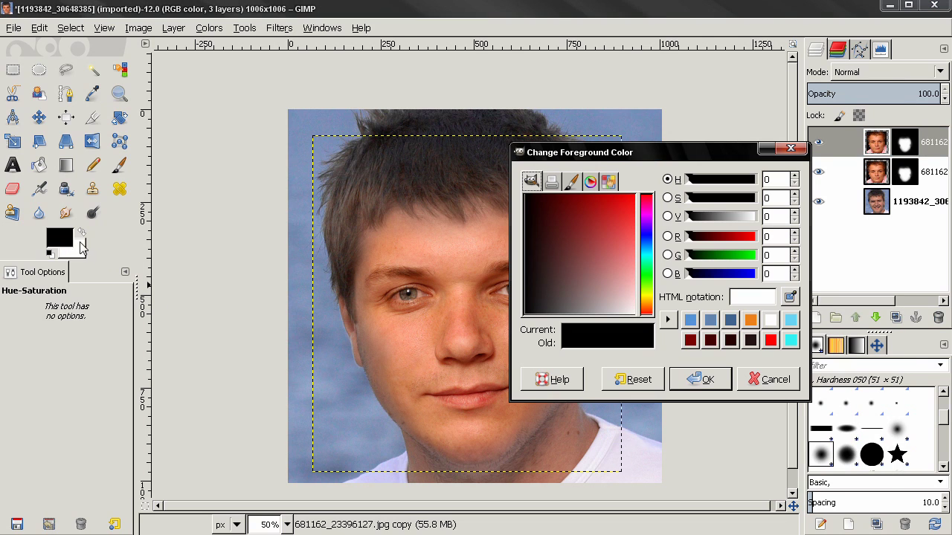
pyautogui.moveTo(673, 154); pyautogui.dragTo(182, 85)
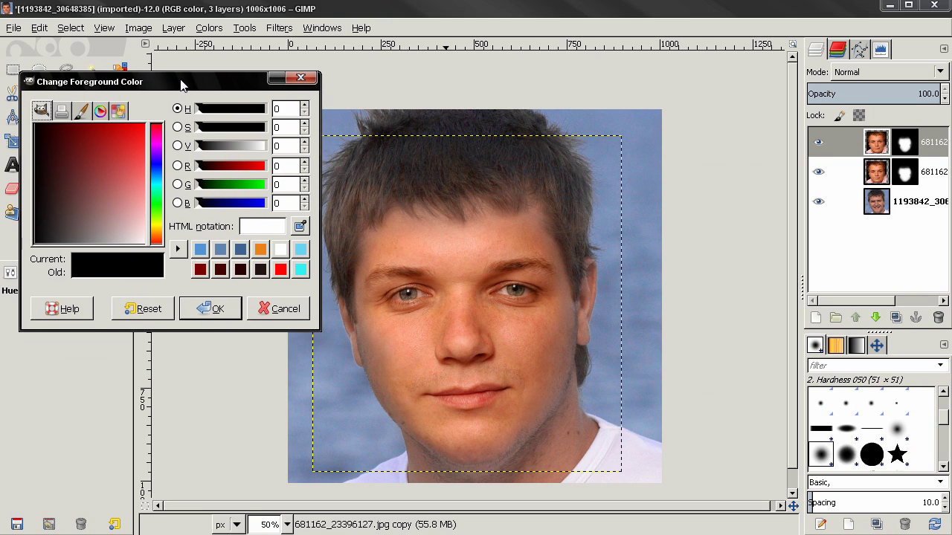
pyautogui.click(199, 250)
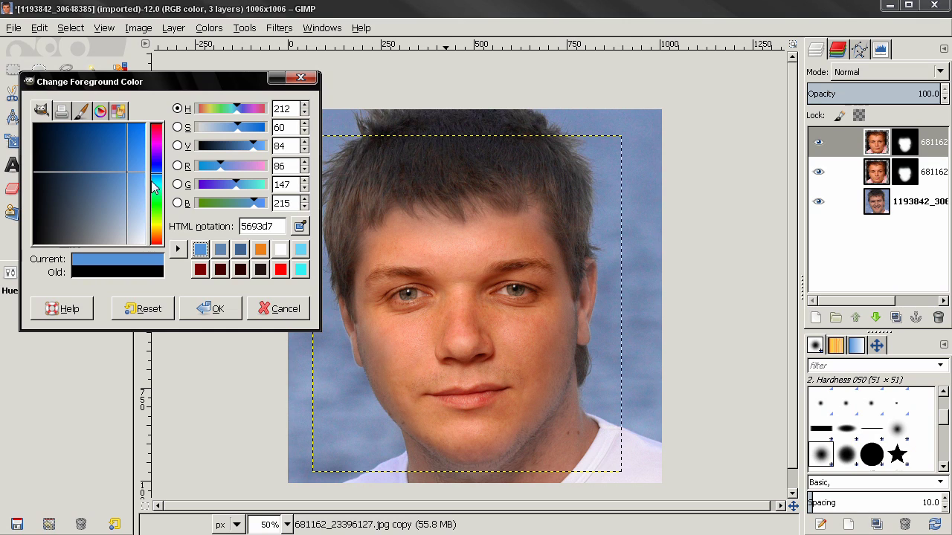
pyautogui.moveTo(270, 226); pyautogui.dragTo(218, 235)
pyautogui.click(276, 227)
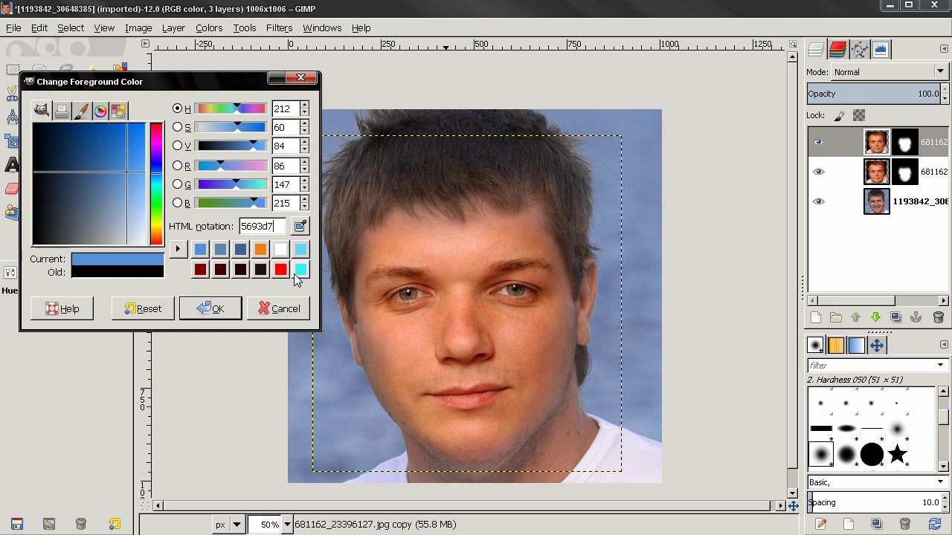
pyautogui.click(226, 315)
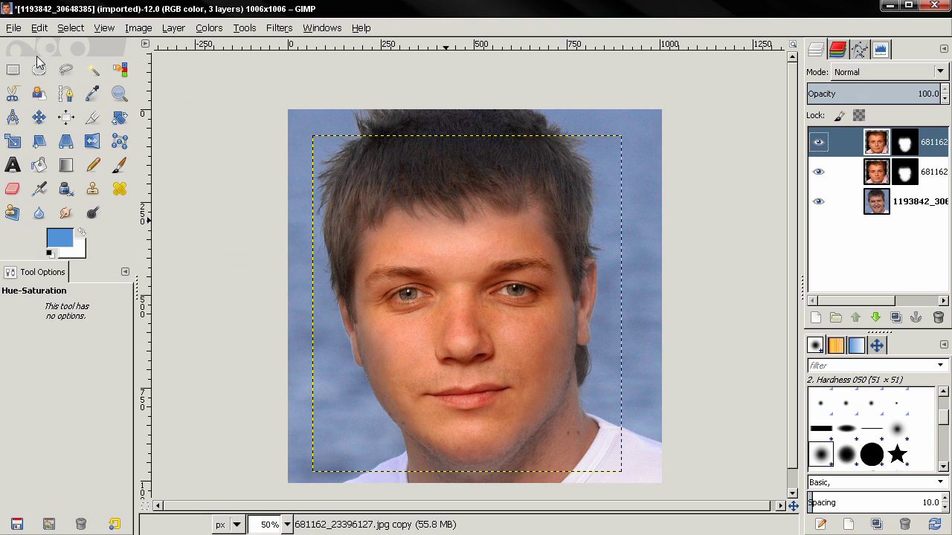
pyautogui.click(39, 30)
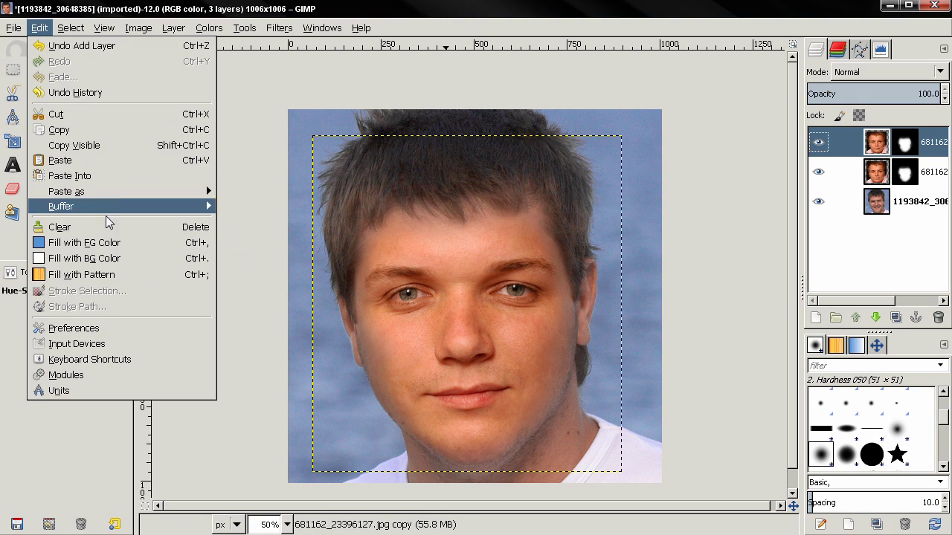
pyautogui.click(105, 243)
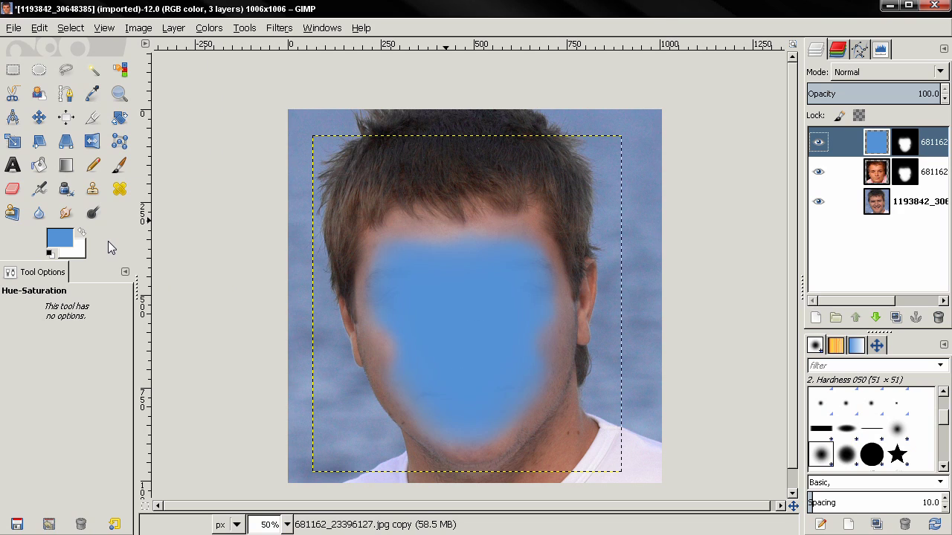
# - Set the blend mode of the blue-filled top layer to Soft light
pyautogui.click(893, 72)
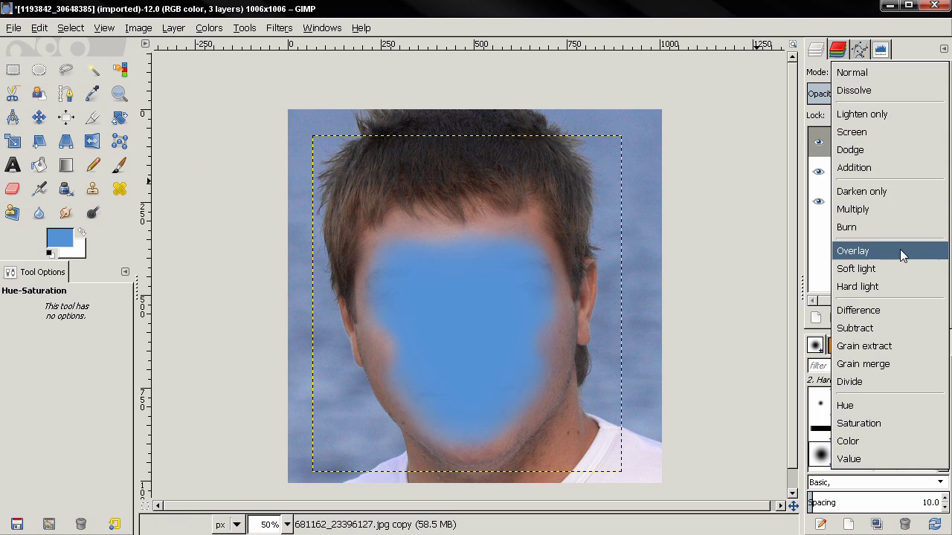
pyautogui.click(892, 268)
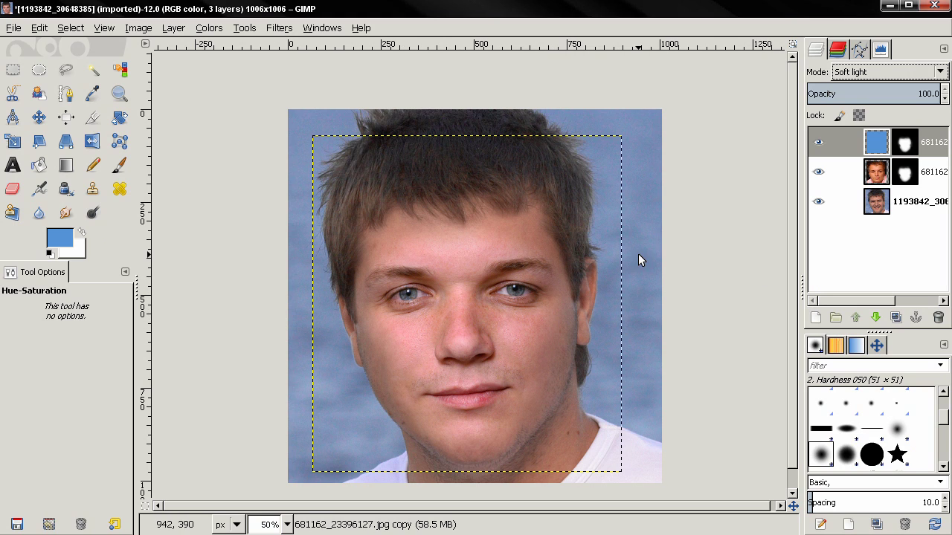
# - Lower the brightness of the masked face layer's image to -25 with Brightness-Contrast
pyautogui.click(870, 171)
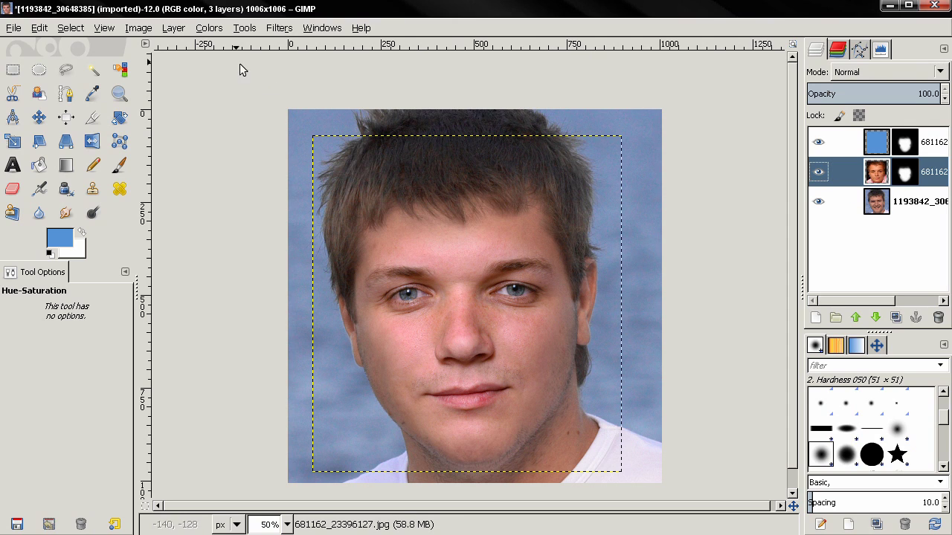
pyautogui.click(208, 28)
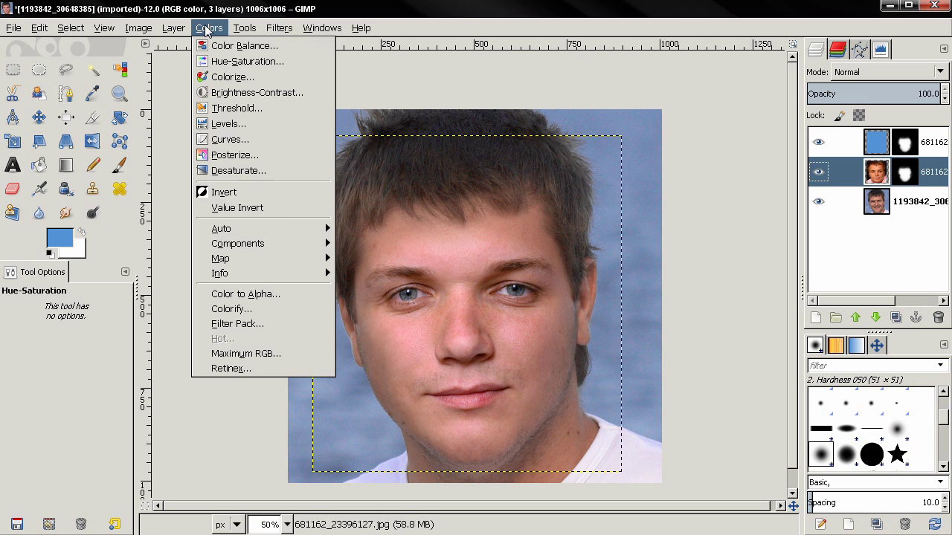
pyautogui.click(253, 93)
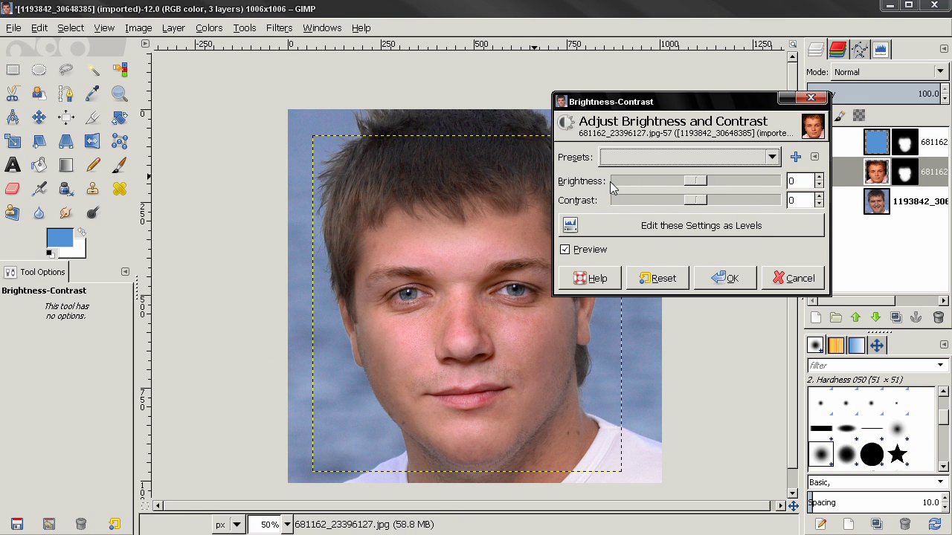
pyautogui.click(800, 185)
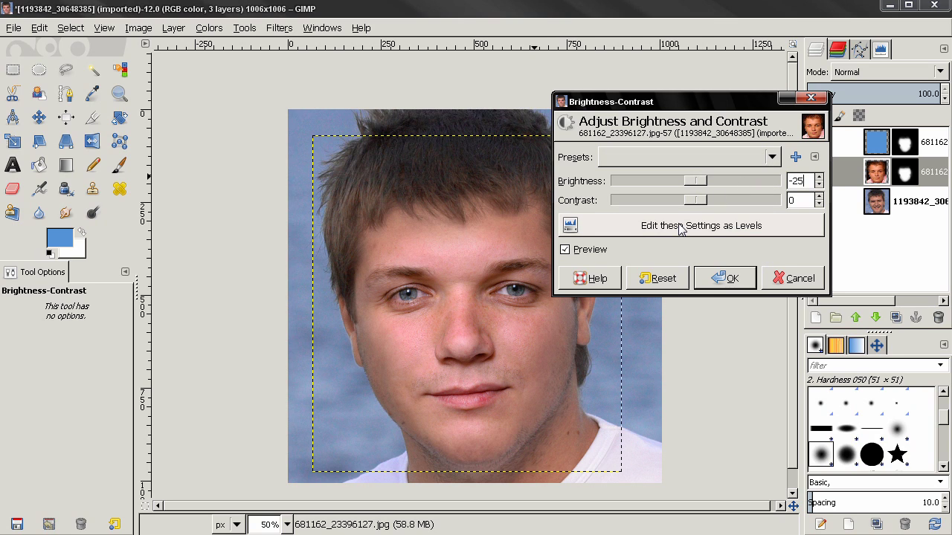
pyautogui.click(732, 279)
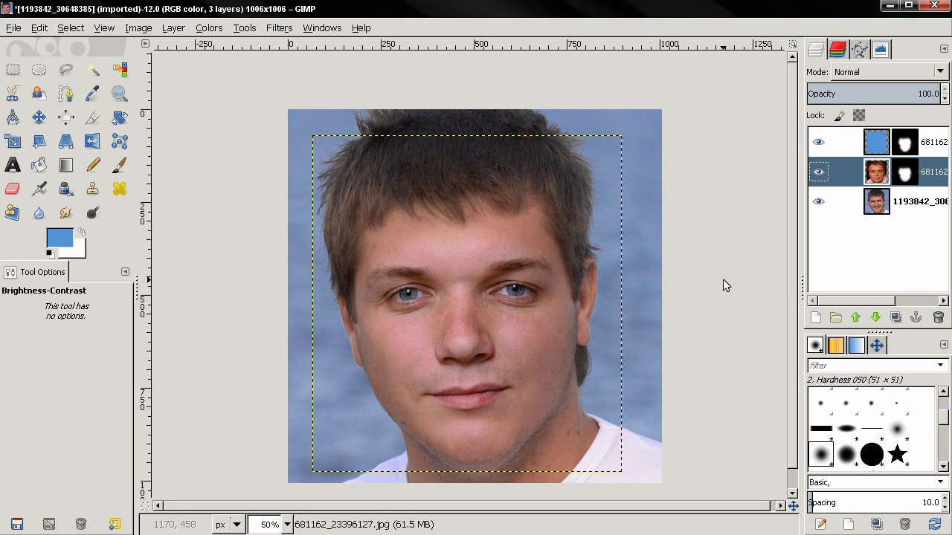
# - Set the opacity of the blue-filled soft-light layer to 60
pyautogui.click(874, 149)
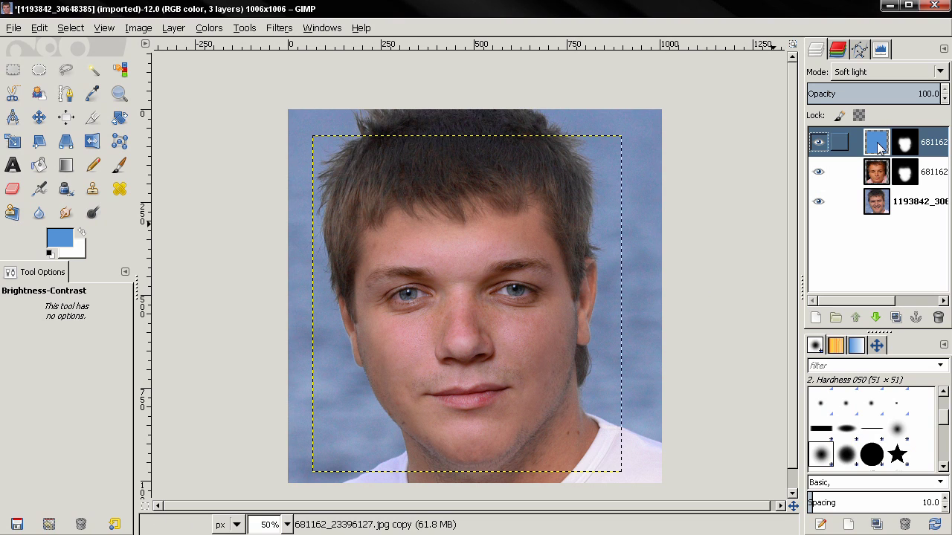
pyautogui.click(930, 95)
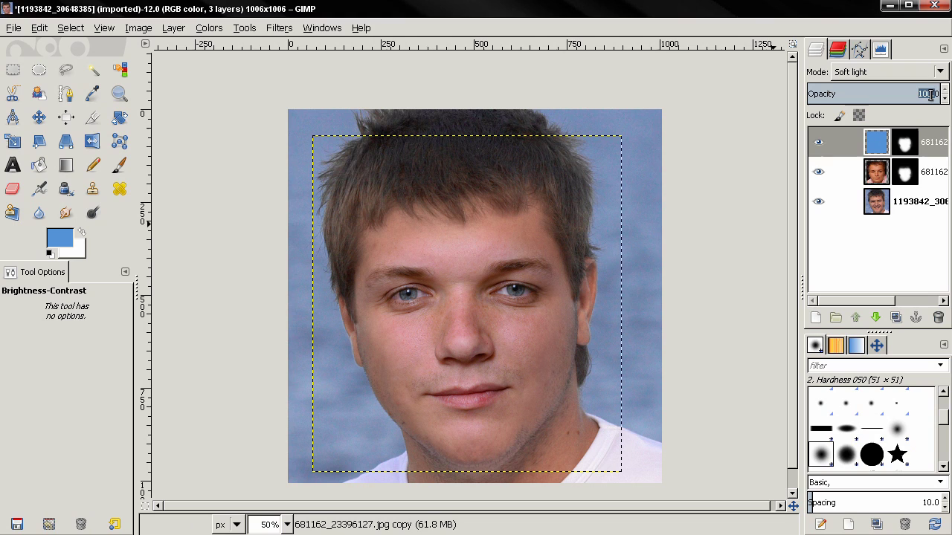
pyautogui.write('50')
pyautogui.press('Return')
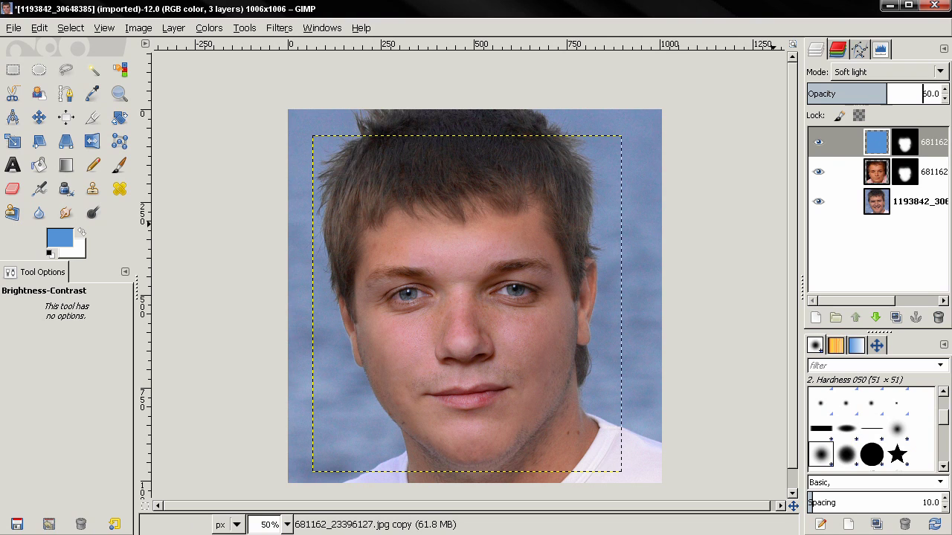
# - Make the bottom layer with the original portrait the active layer
pyautogui.click(841, 202)
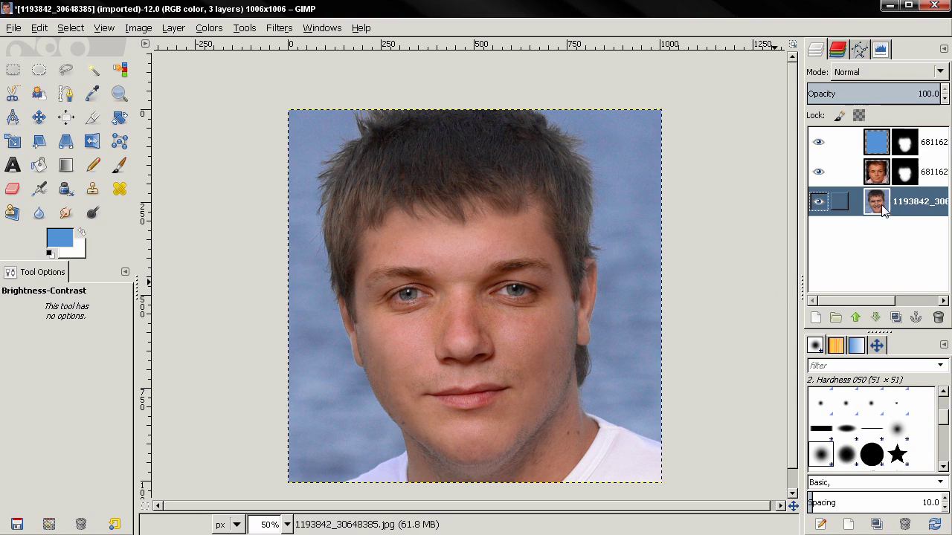